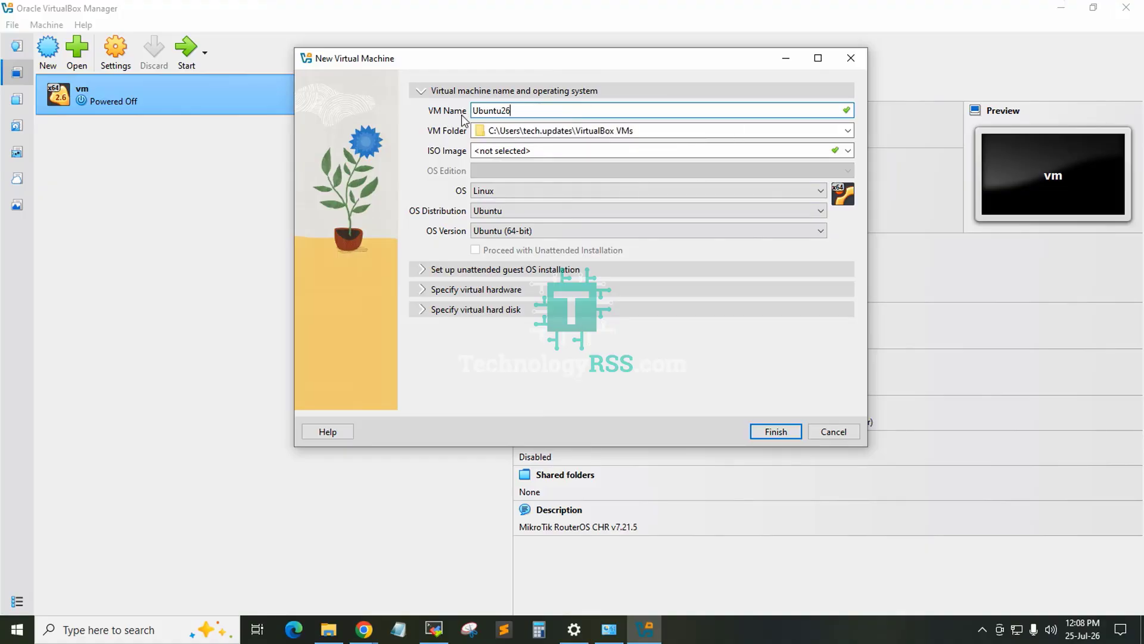
Step: Browse for a different VM folder location and open the VirtualBox3 (G:) drive
{"action": "key", "text": "ctrl+a"}
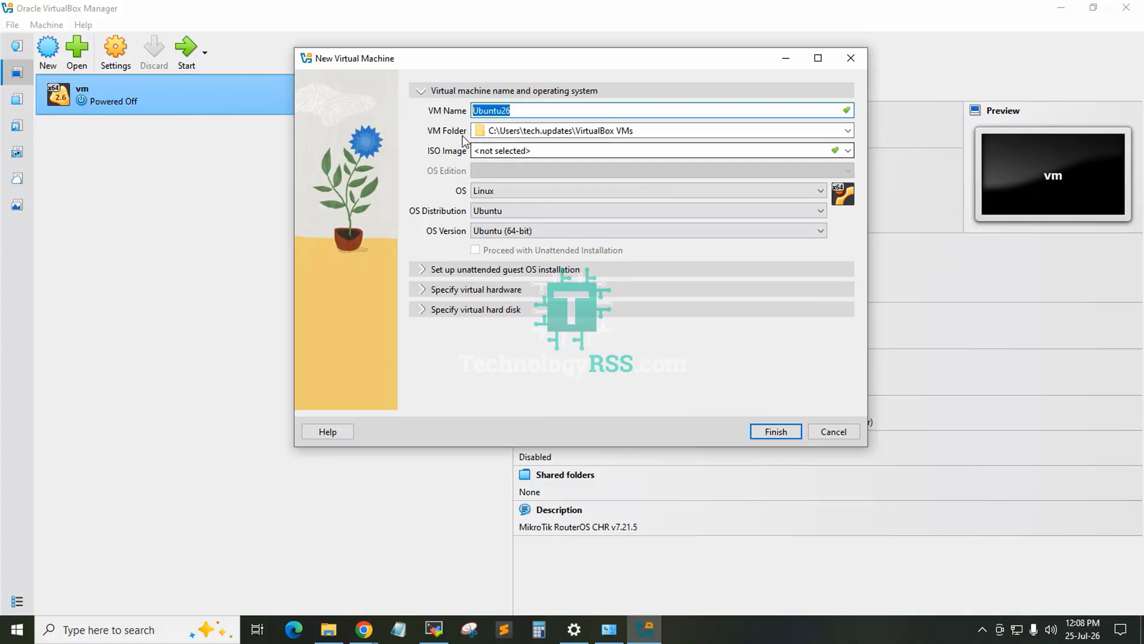
{"action": "left_click", "coordinate": [849, 132]}
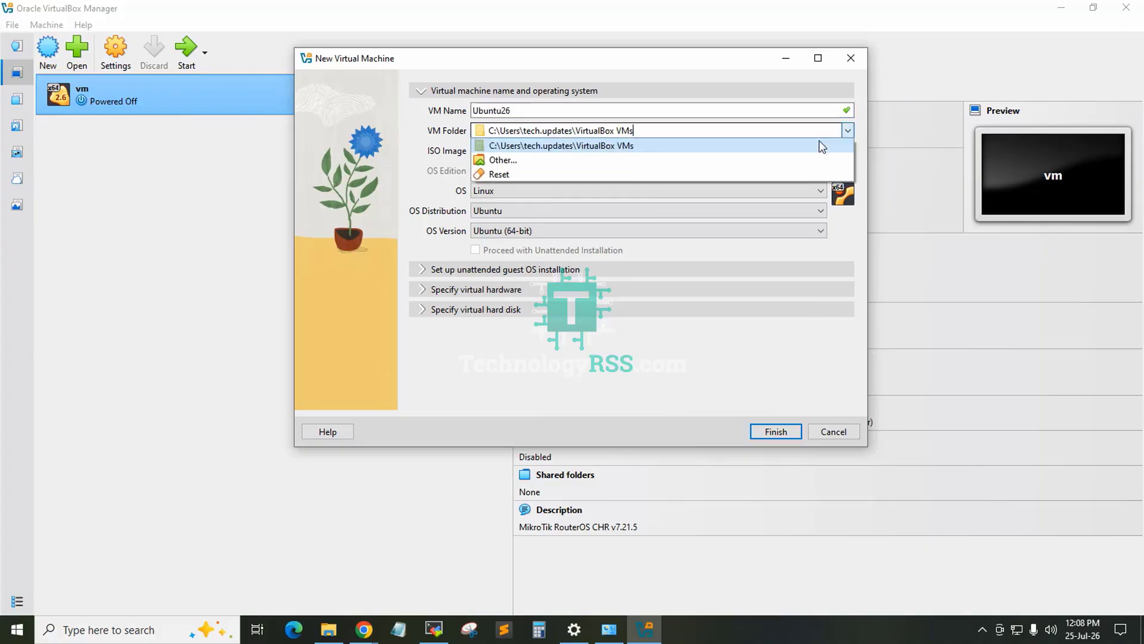
{"action": "left_click", "coordinate": [540, 167]}
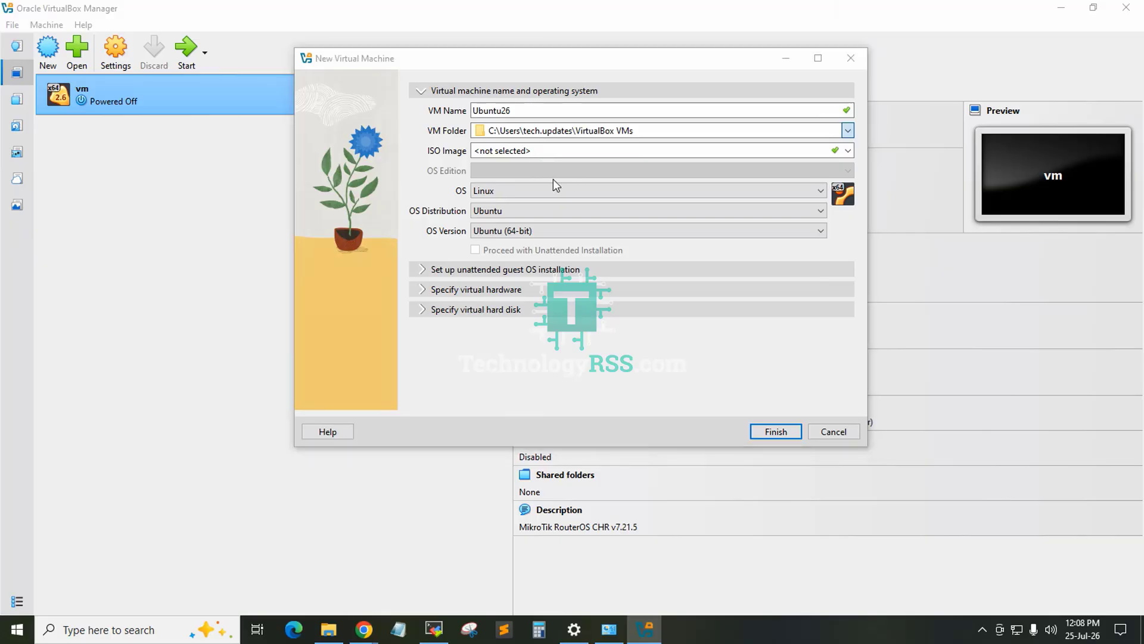
{"action": "left_click_drag", "start_coordinate": [407, 204], "coordinate": [409, 298]}
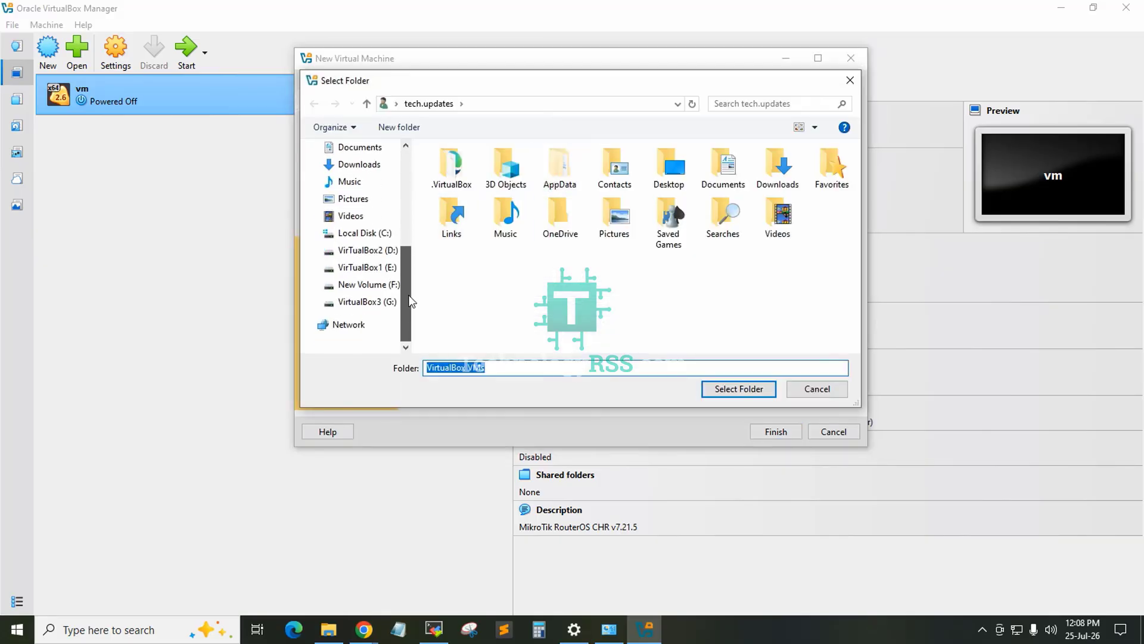
{"action": "scroll", "coordinate": [362, 286], "scroll_direction": "up", "scroll_amount": 2}
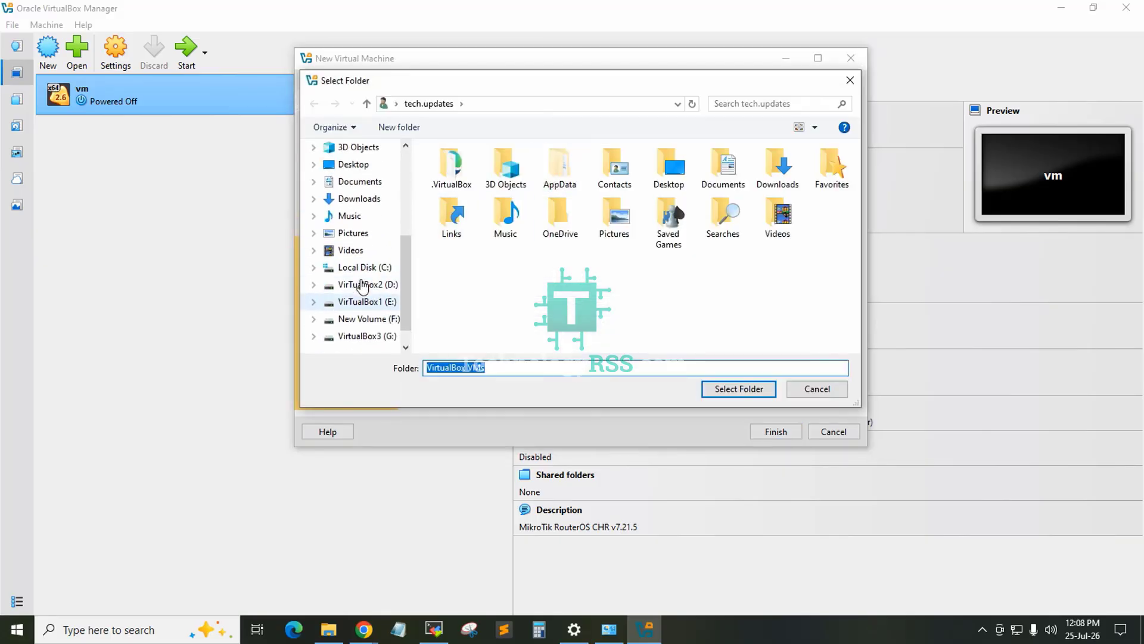
{"action": "left_click", "coordinate": [344, 170]}
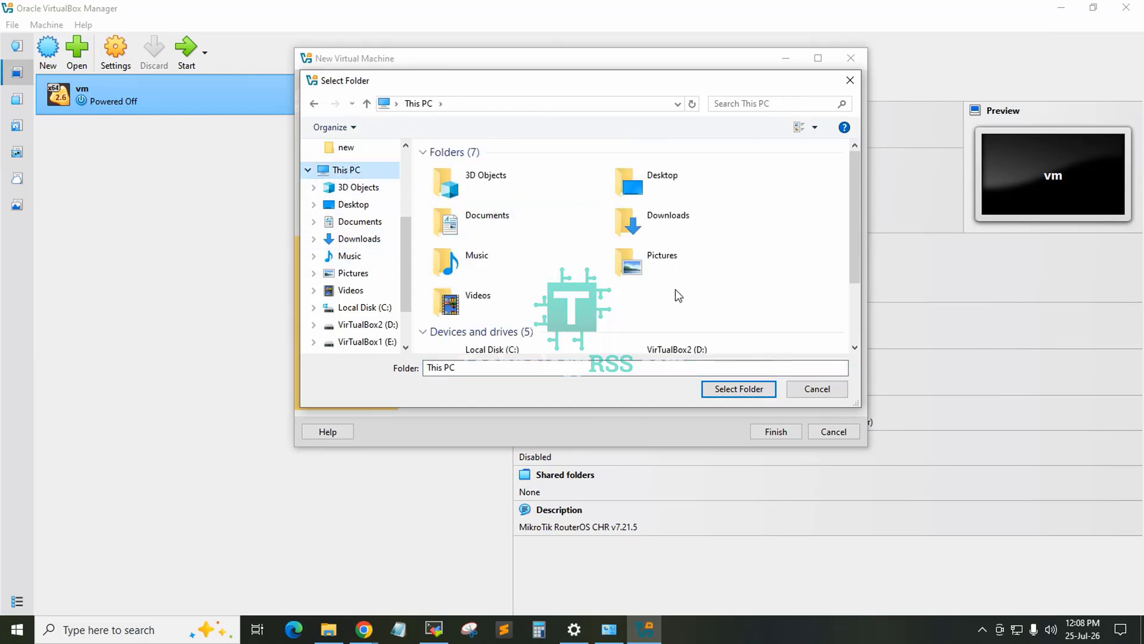
{"action": "scroll", "coordinate": [676, 294], "scroll_direction": "down", "scroll_amount": 2}
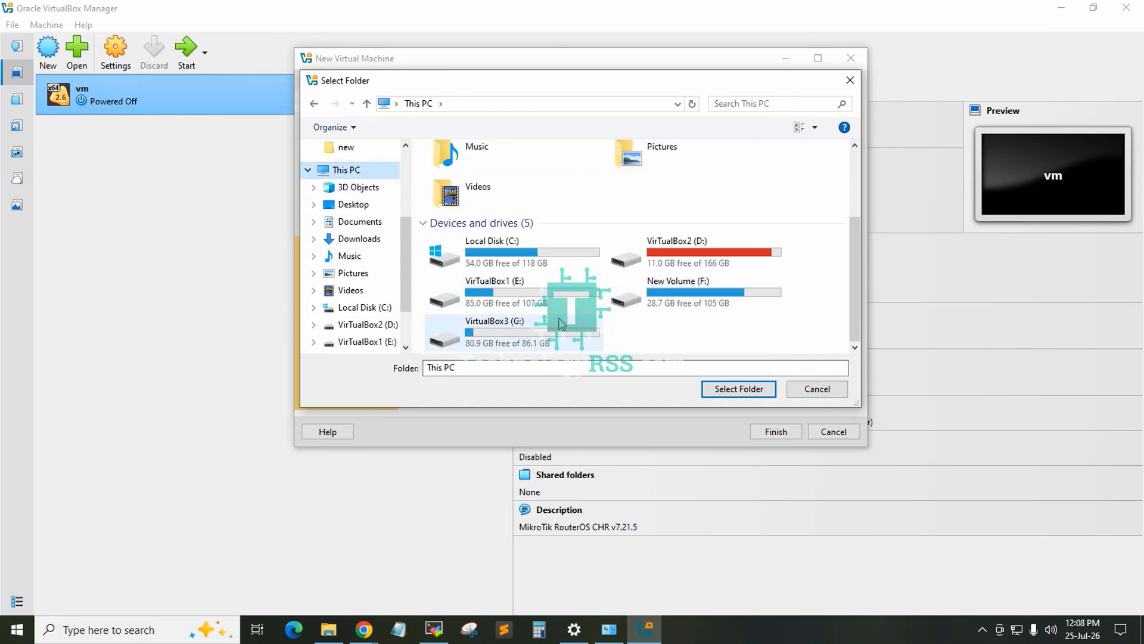
{"action": "double_click", "coordinate": [531, 329]}
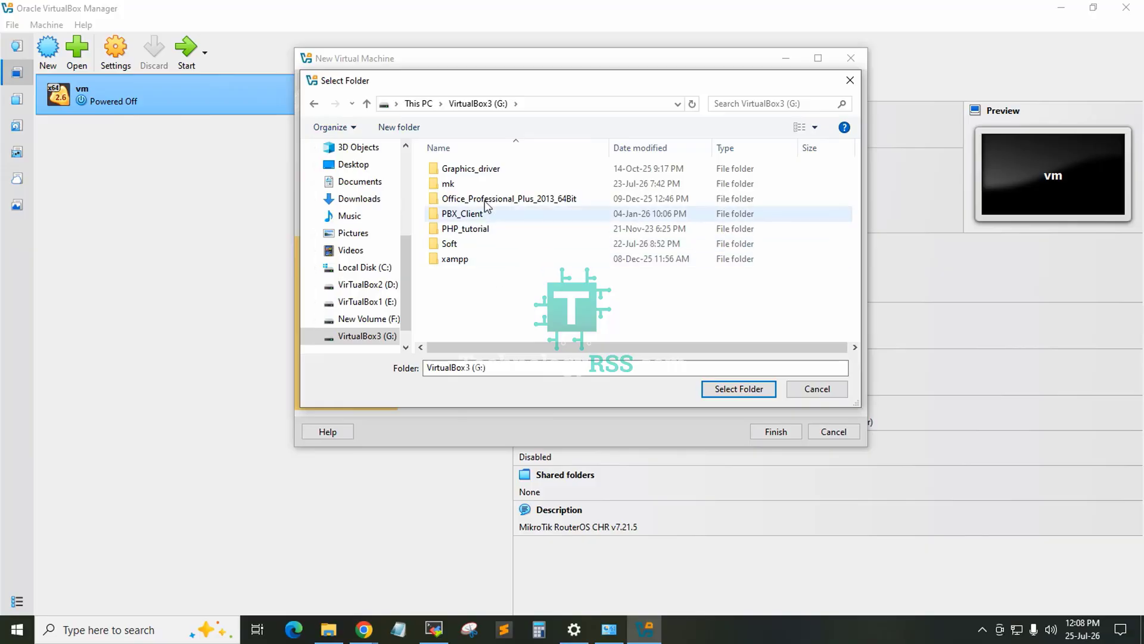
Step: Create a folder named ubn26 on the G: drive and choose it as the VM folder
{"action": "left_click", "coordinate": [406, 127]}
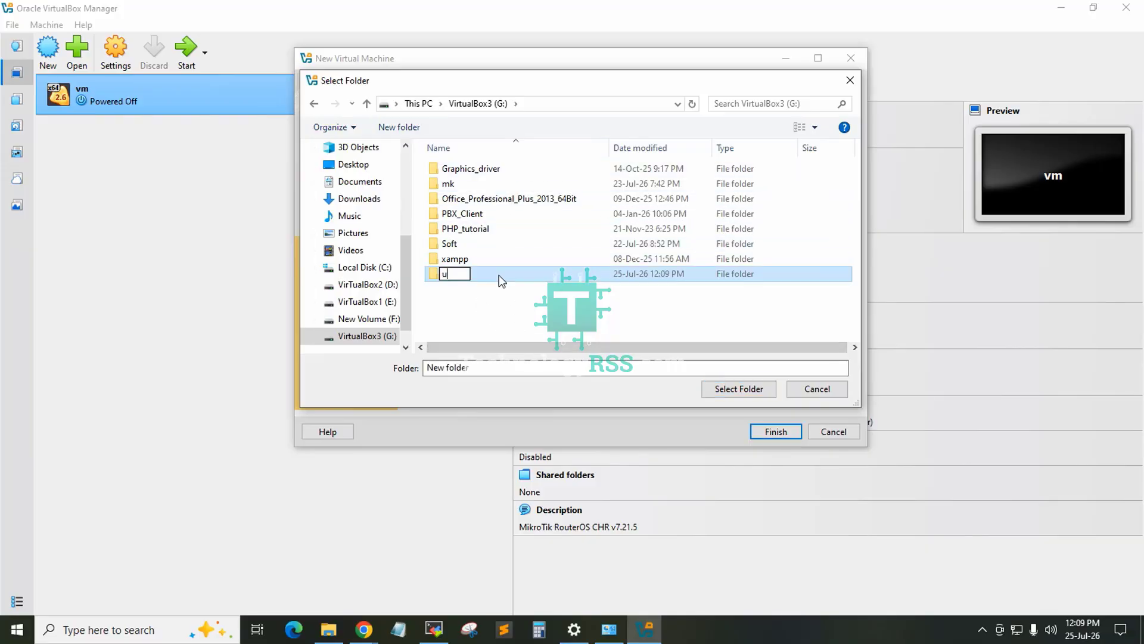
{"action": "type", "text": "ubn26"}
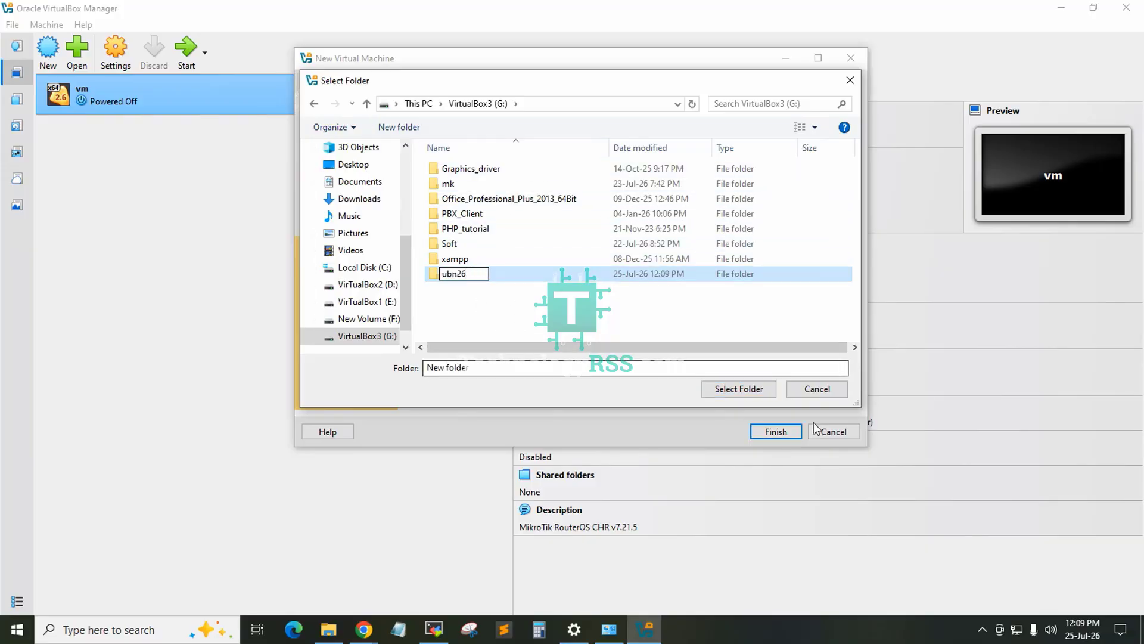
{"action": "left_click", "coordinate": [753, 388]}
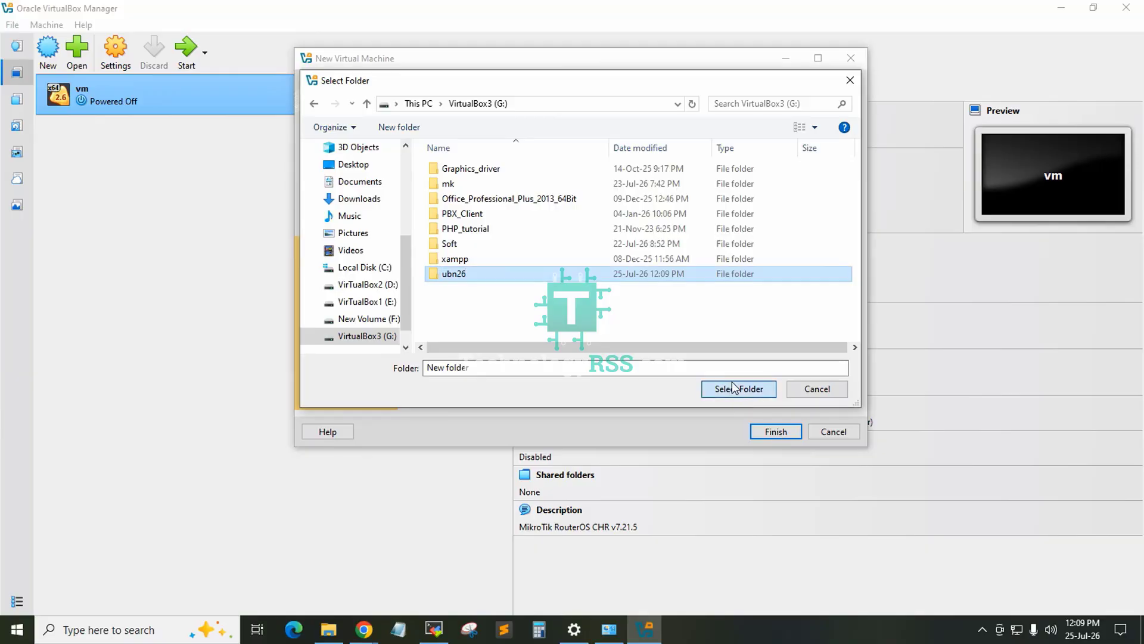
{"action": "left_click", "coordinate": [732, 388]}
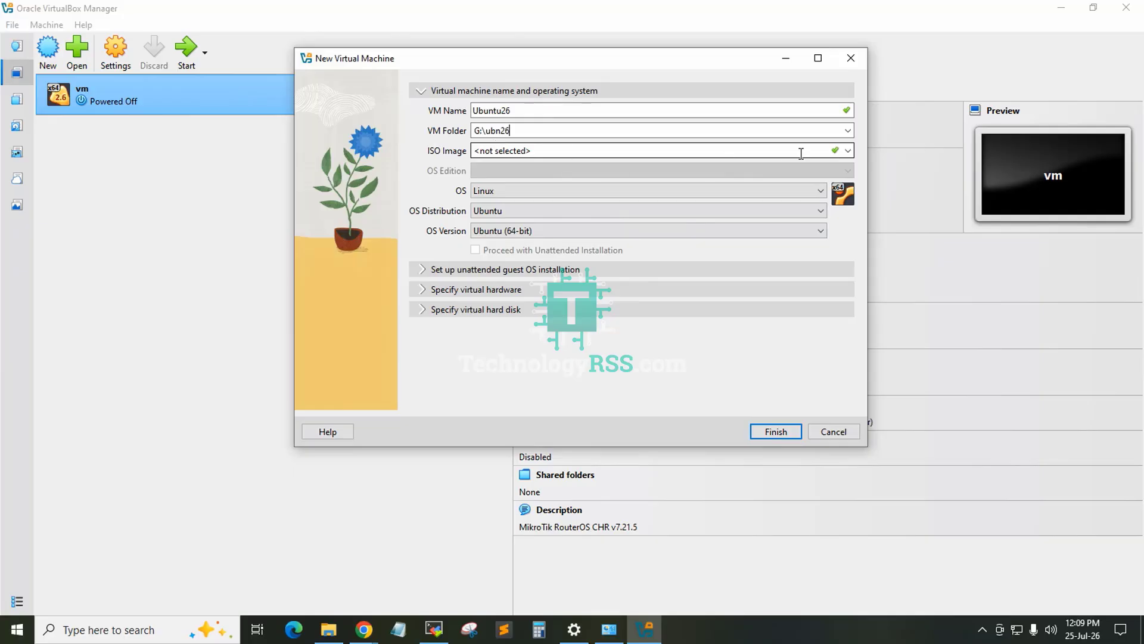
Step: Set the ISO image to ubuntu-26.04-live-server-amd64.iso from the Downloads folder
{"action": "left_click", "coordinate": [848, 150]}
{"action": "left_click", "coordinate": [549, 193]}
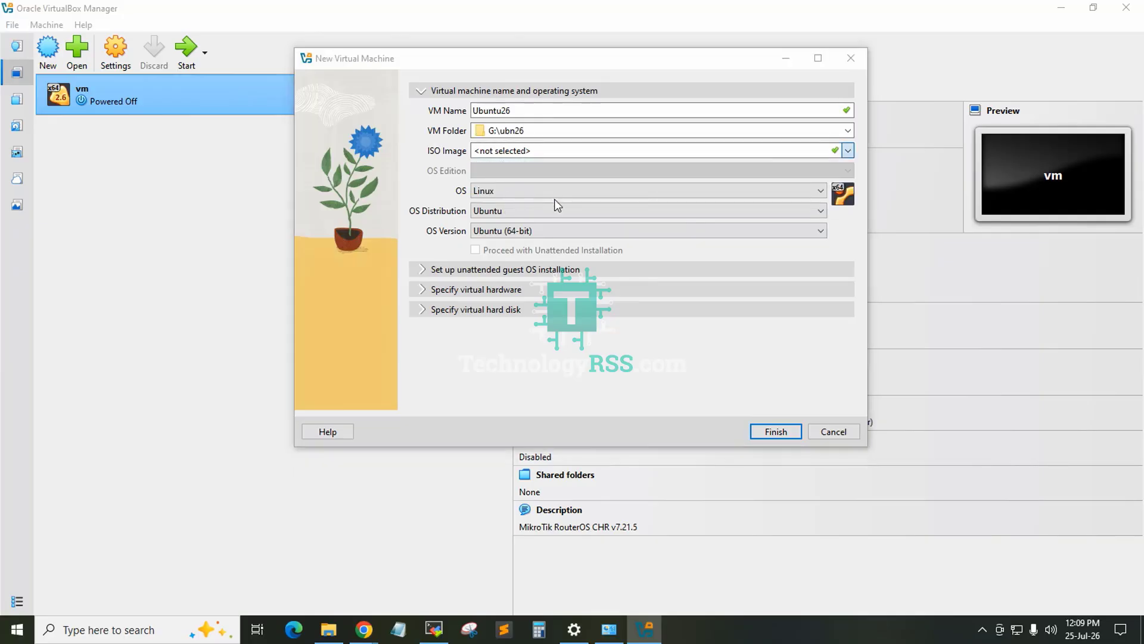
{"action": "left_click", "coordinate": [468, 209]}
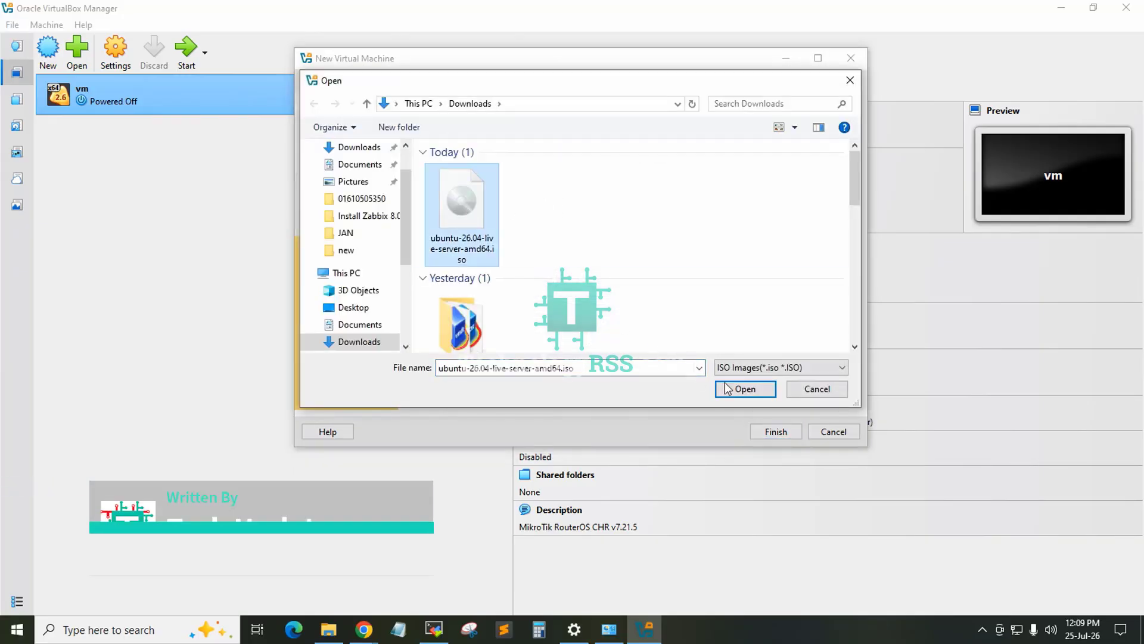
{"action": "left_click", "coordinate": [745, 389]}
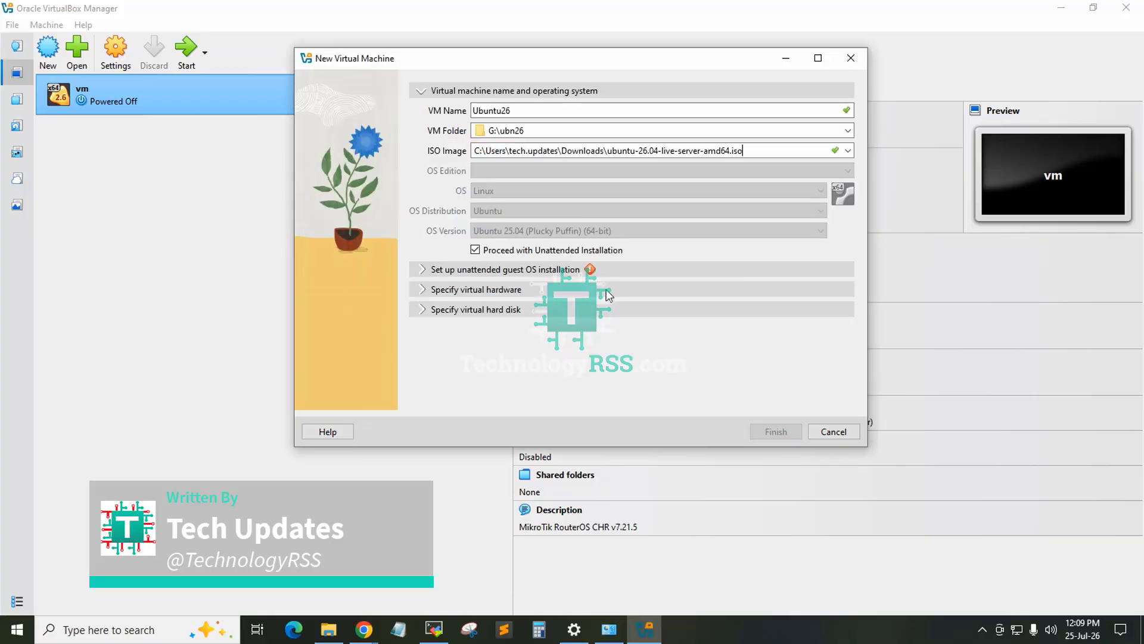
Step: Turn off unattended installation and choose Ubuntu 25.04 (Plucky Puffin) (64-bit) as the OS version
{"action": "left_click", "coordinate": [531, 250]}
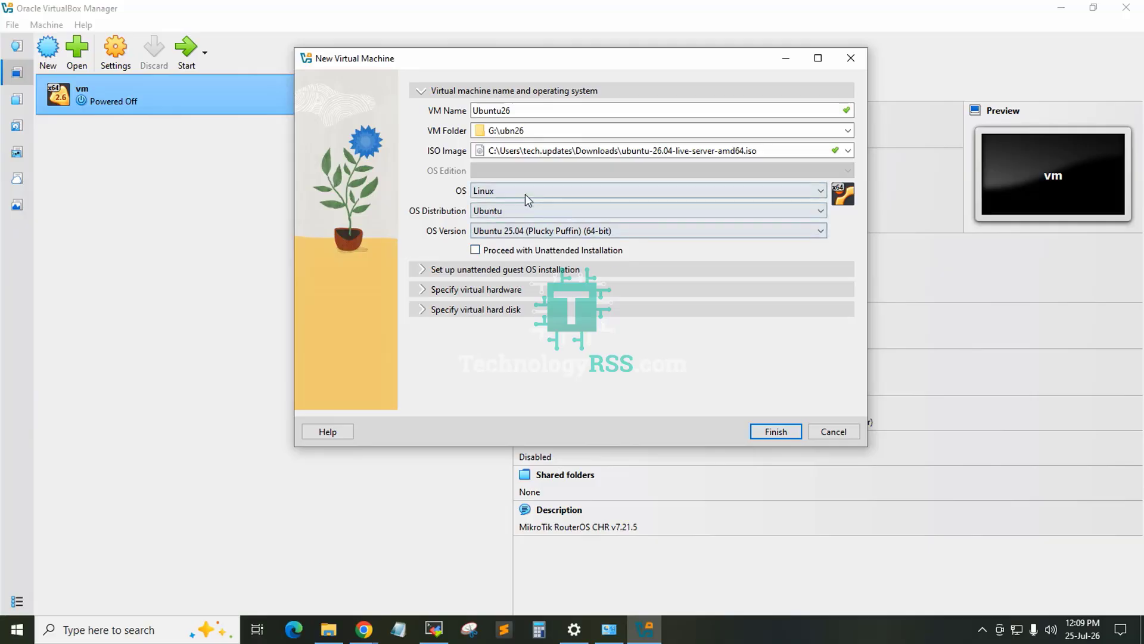
{"action": "left_click", "coordinate": [528, 235]}
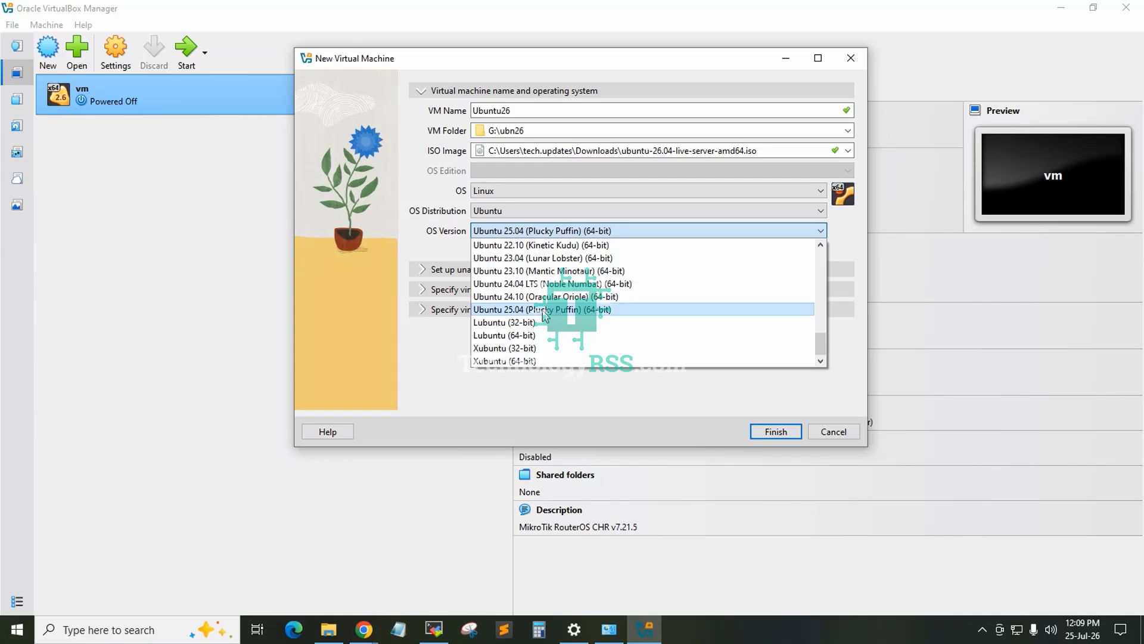
{"action": "left_click", "coordinate": [544, 309]}
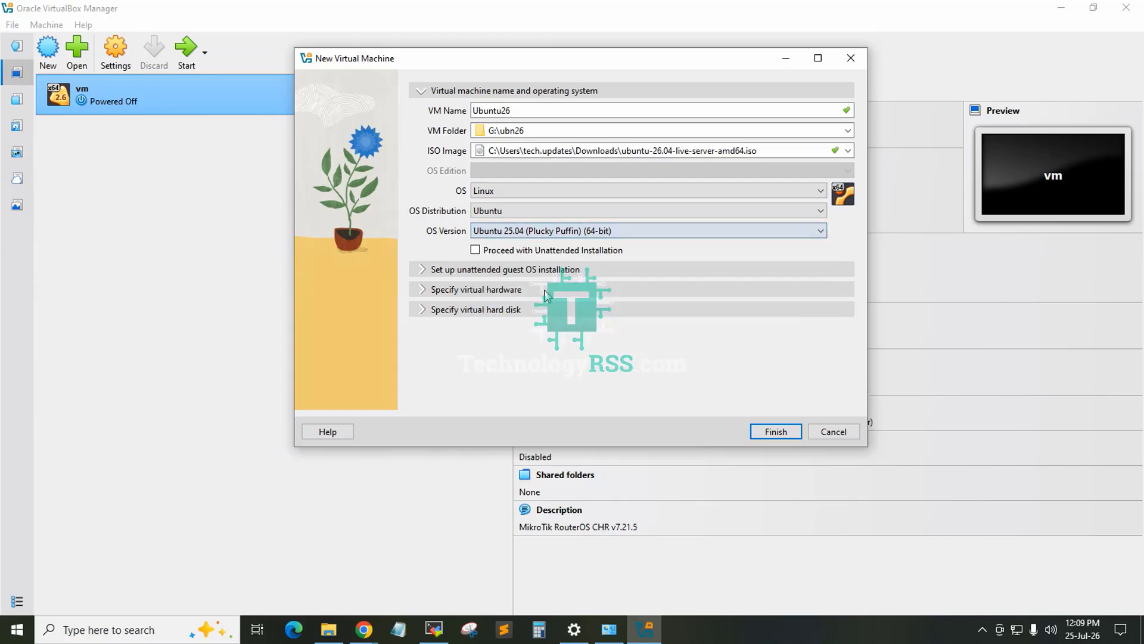
Step: Review the unattended setup, hardware and hard disk sections and create the virtual machine with 2048 MB memory, 1 CPU and a 25 GB VDI disk
{"action": "left_click", "coordinate": [464, 267]}
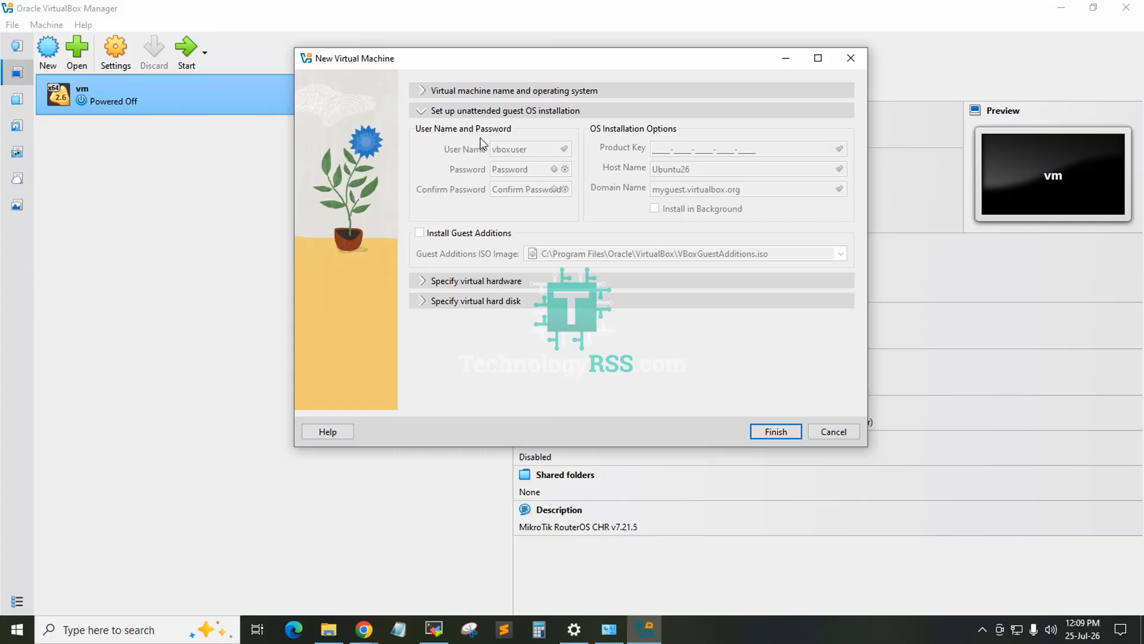
{"action": "left_click", "coordinate": [466, 284]}
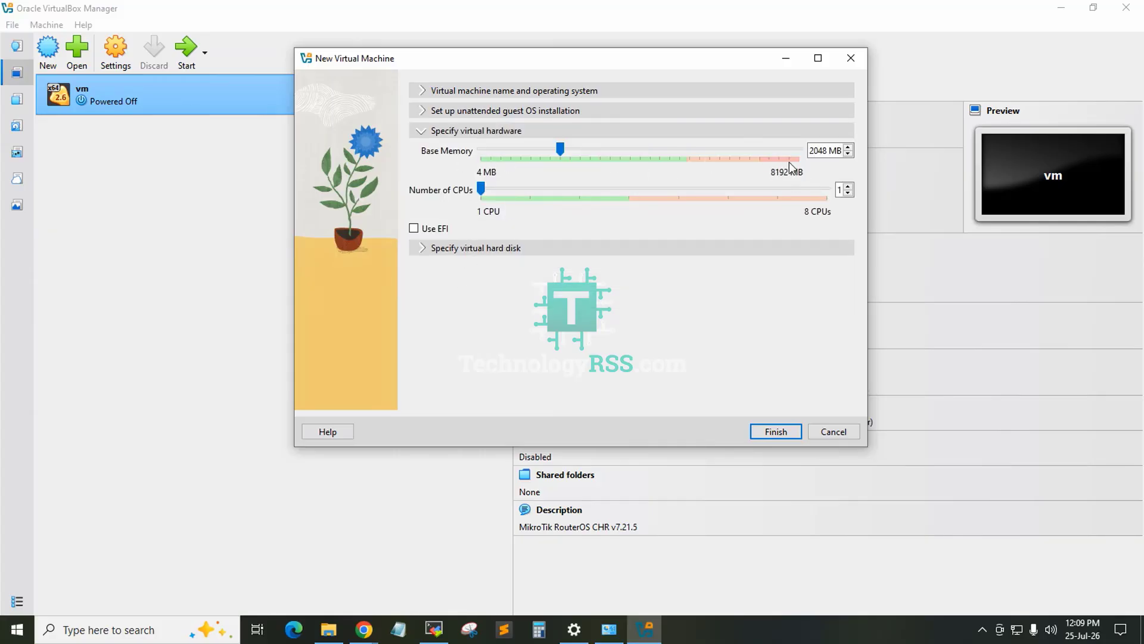
{"action": "left_click", "coordinate": [454, 253]}
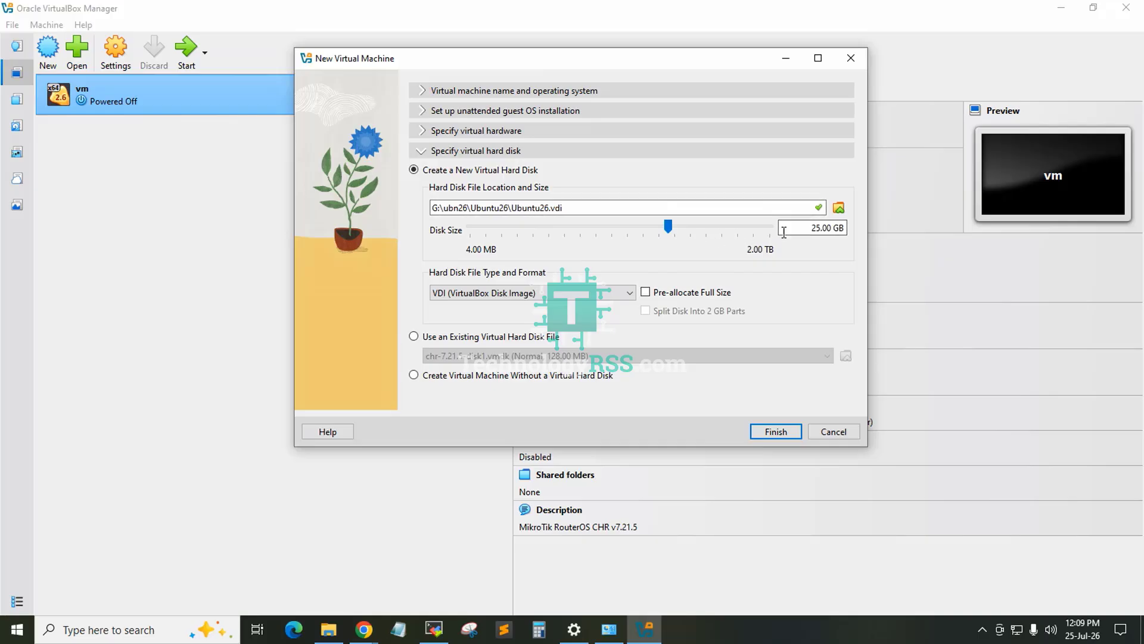
{"action": "left_click", "coordinate": [821, 229]}
{"action": "key", "text": "shift+Home"}
{"action": "left_click", "coordinate": [772, 435]}
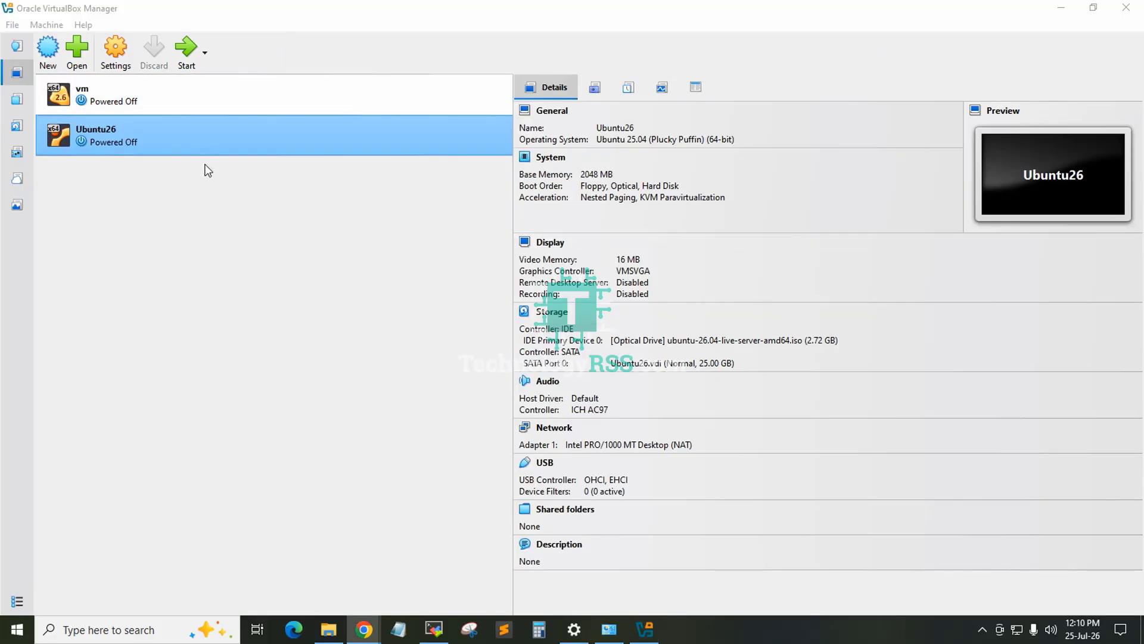
Step: Attach network Adapter 1 of the Ubuntu26 machine to Bridged Adapter and save the settings
{"action": "left_click", "coordinate": [115, 49]}
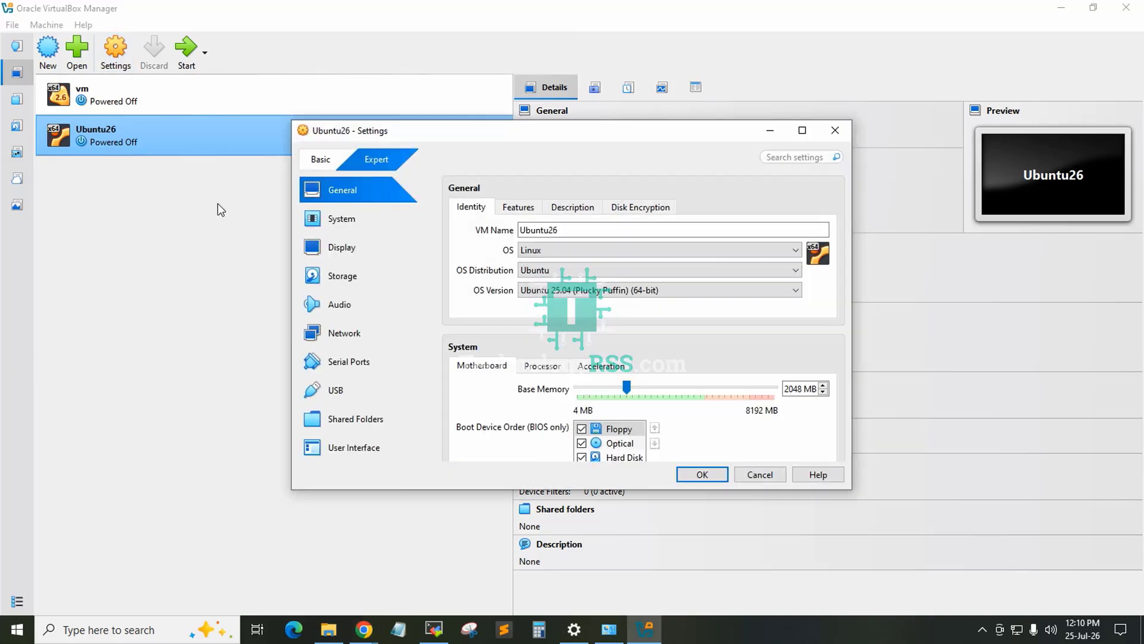
{"action": "left_click", "coordinate": [352, 335]}
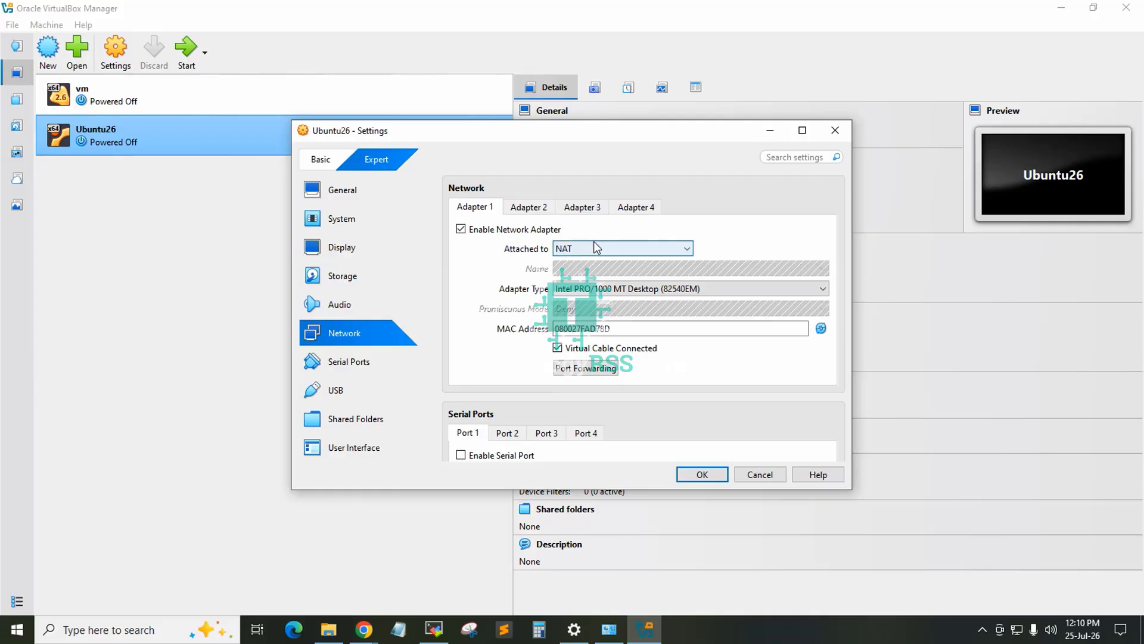
{"action": "left_click", "coordinate": [594, 250]}
{"action": "left_click", "coordinate": [602, 263]}
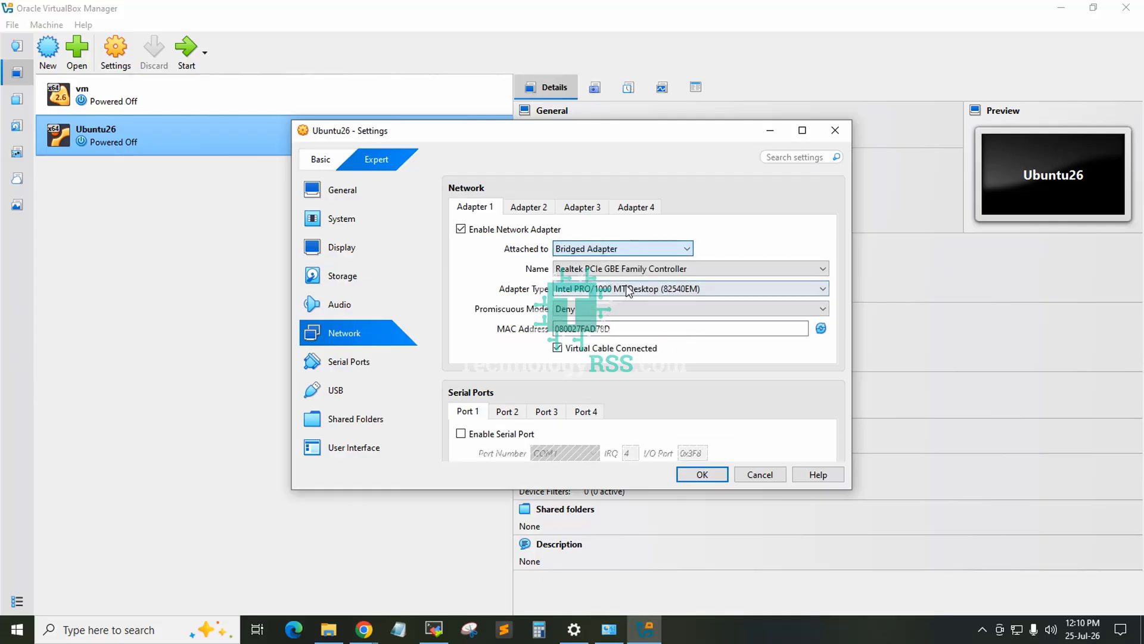
{"action": "left_click", "coordinate": [713, 477]}
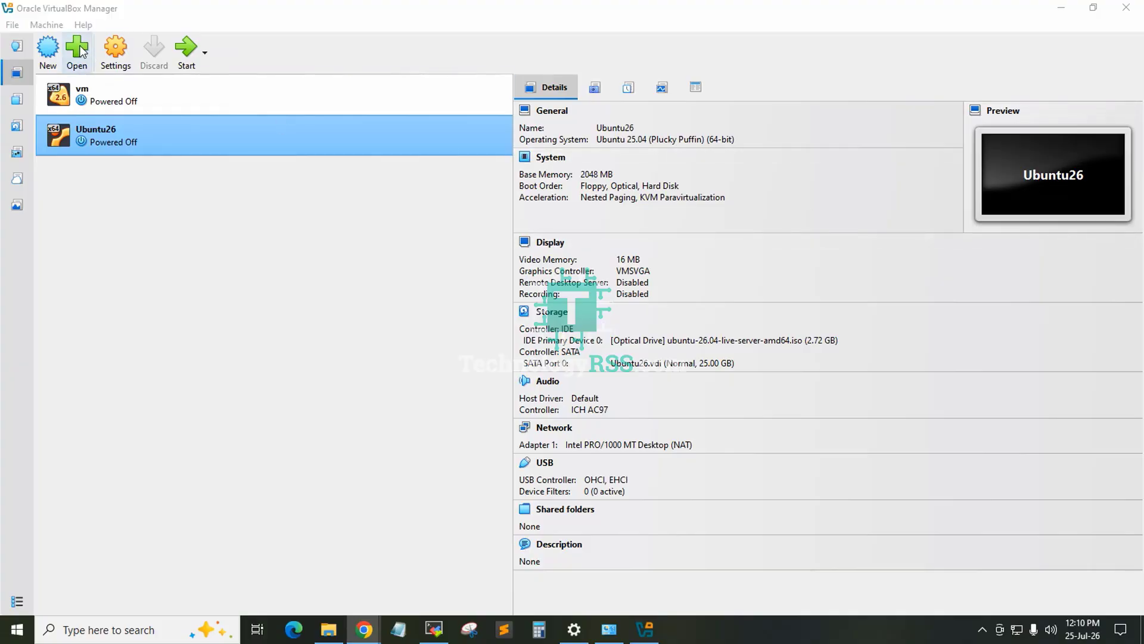
Step: Start the Ubuntu26 virtual machine and move its window up beside the machine list
{"action": "left_click", "coordinate": [186, 50]}
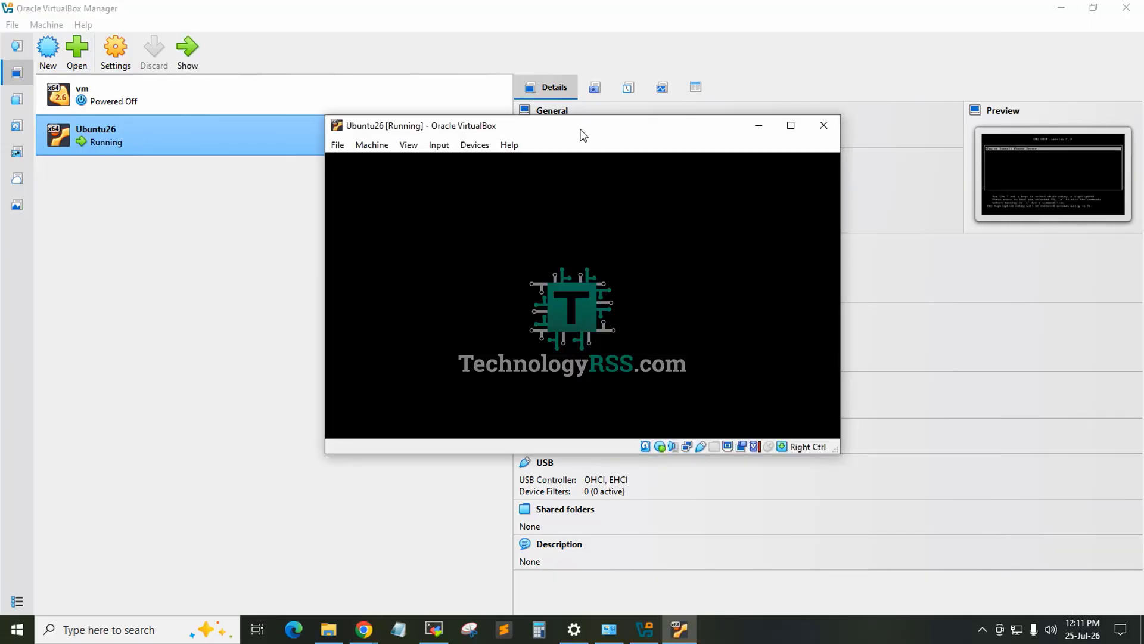
{"action": "left_click_drag", "start_coordinate": [580, 135], "coordinate": [292, 13]}
{"action": "left_click", "coordinate": [291, 13]}
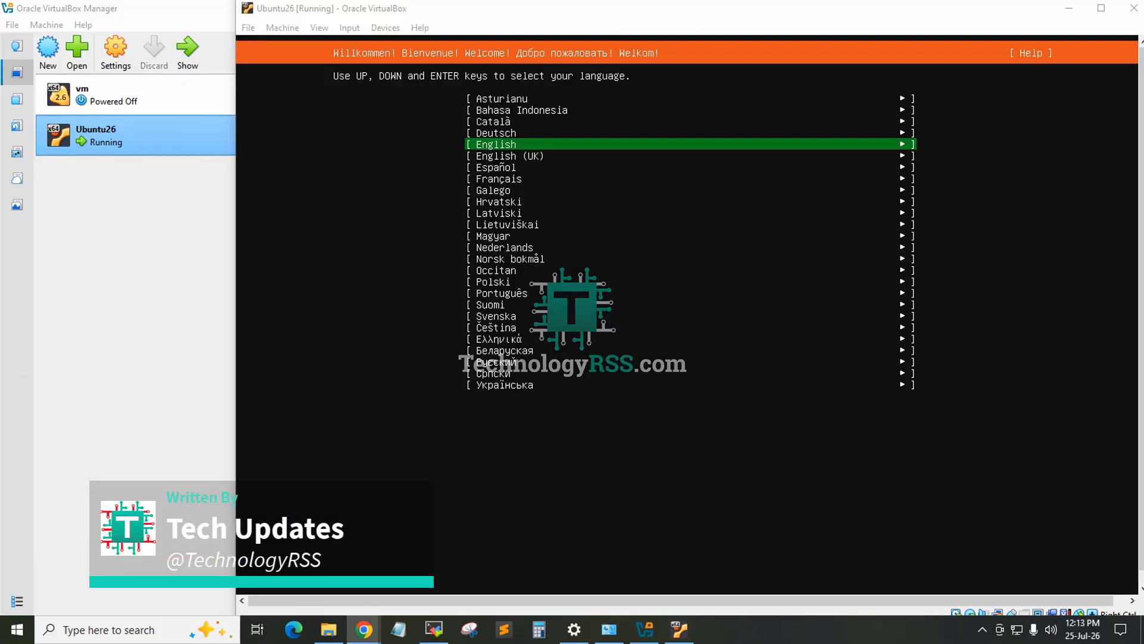
{"action": "left_click", "coordinate": [554, 8]}
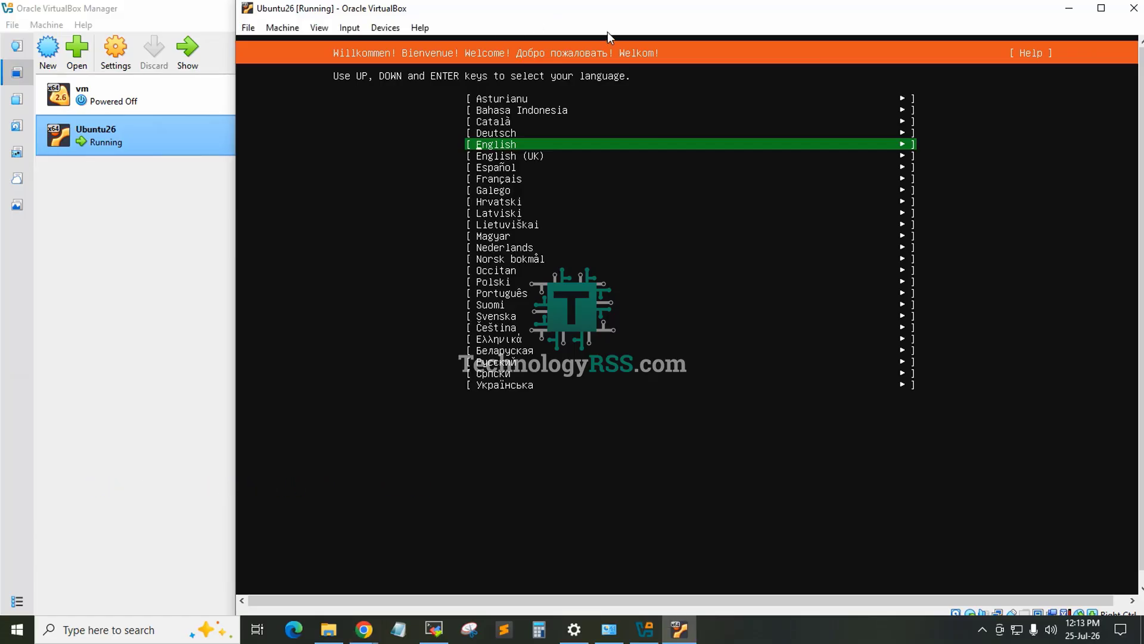
Step: Choose English as the installer language, accepting the English (US) keyboard and the standard Ubuntu Server base
{"action": "key", "text": "Return"}
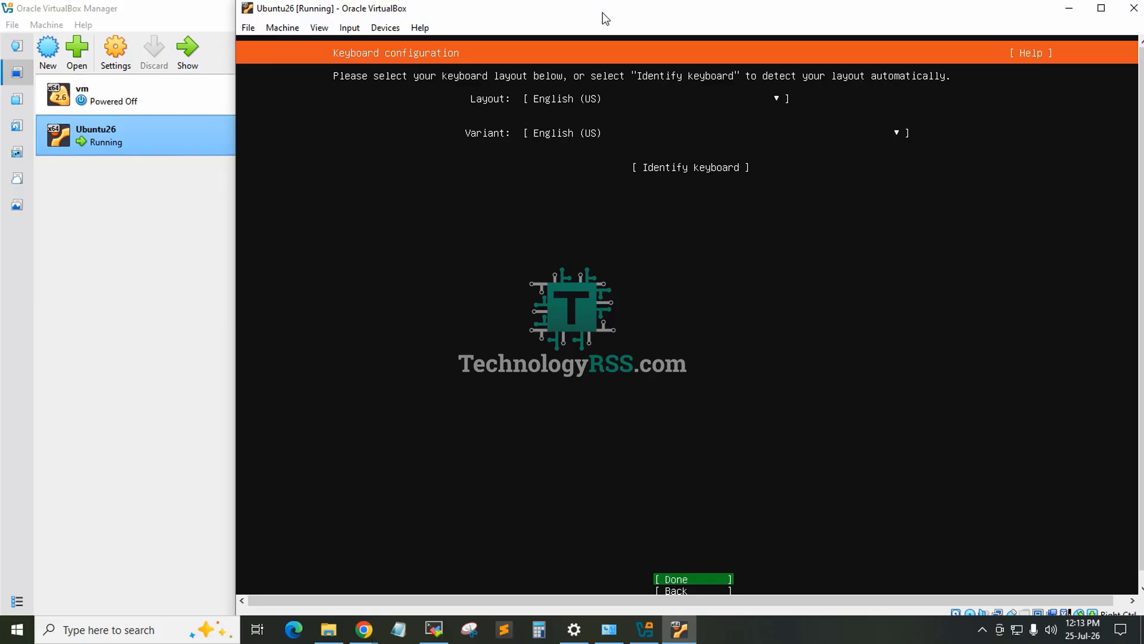
{"action": "key", "text": "Return"}
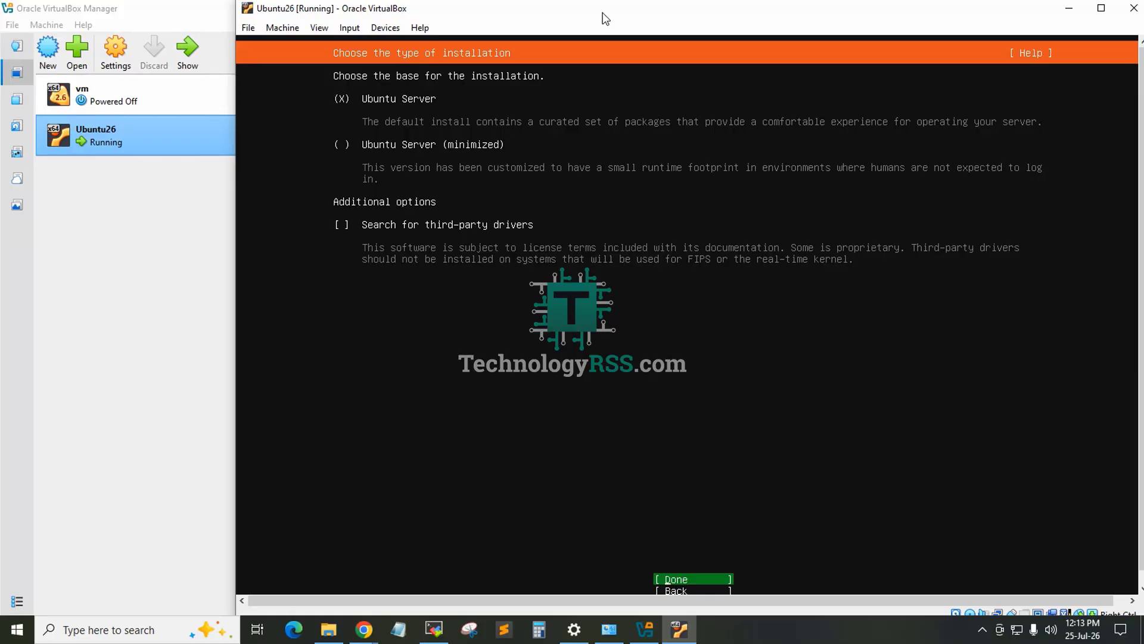
{"action": "key", "text": "Return"}
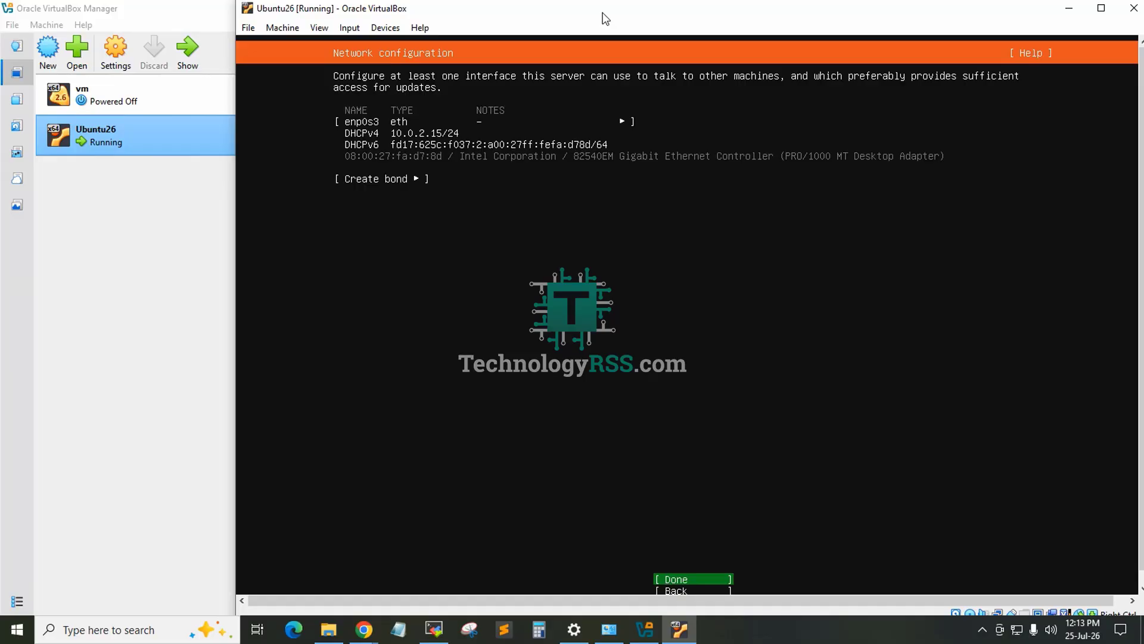
{"action": "key", "text": "Return"}
{"action": "key", "text": "Return"}
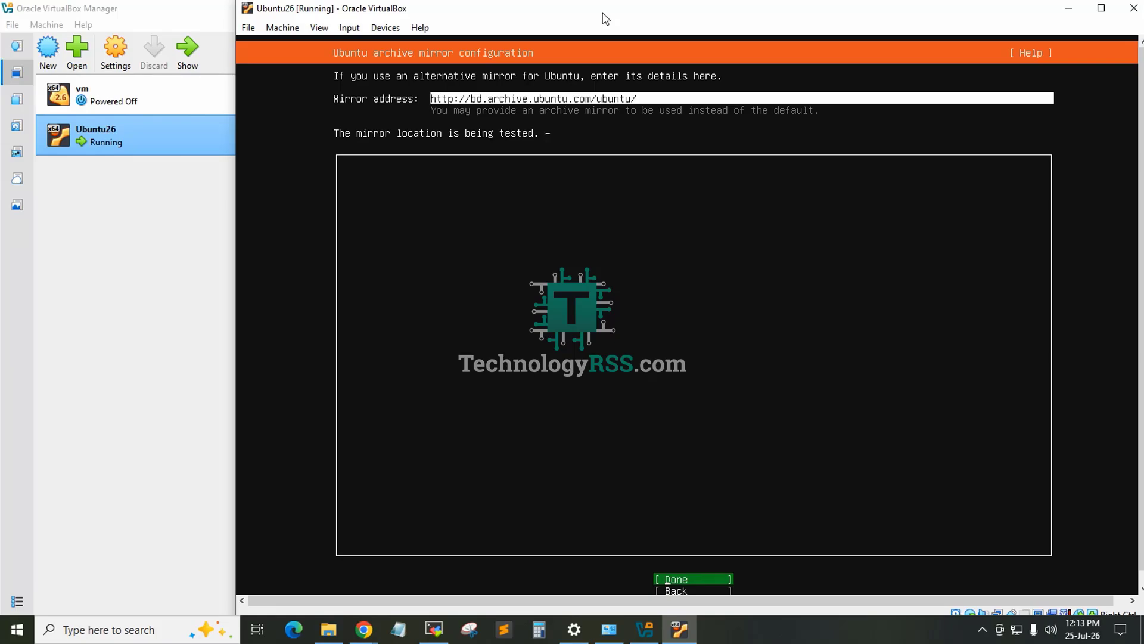
{"action": "key", "text": "Return"}
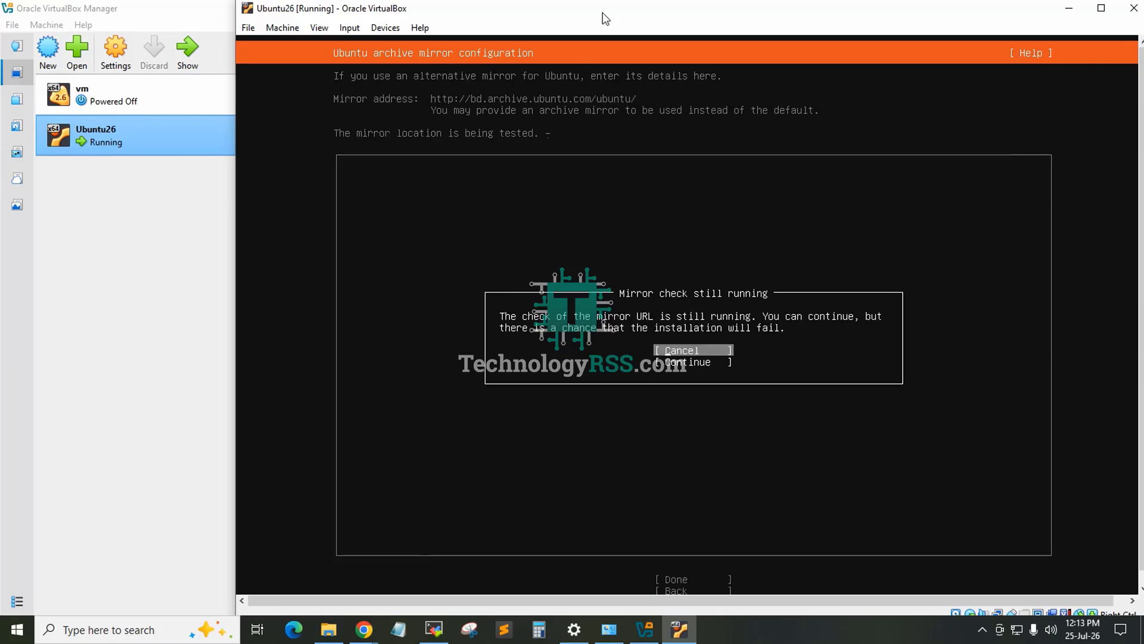
{"action": "key", "text": "Down"}
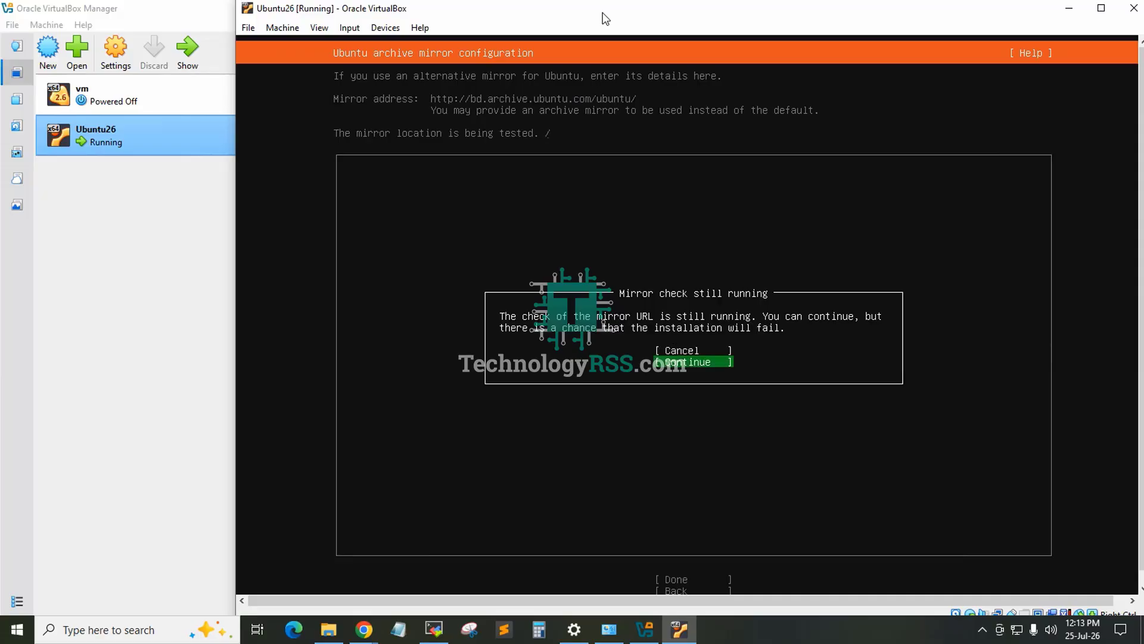
{"action": "key", "text": "Return"}
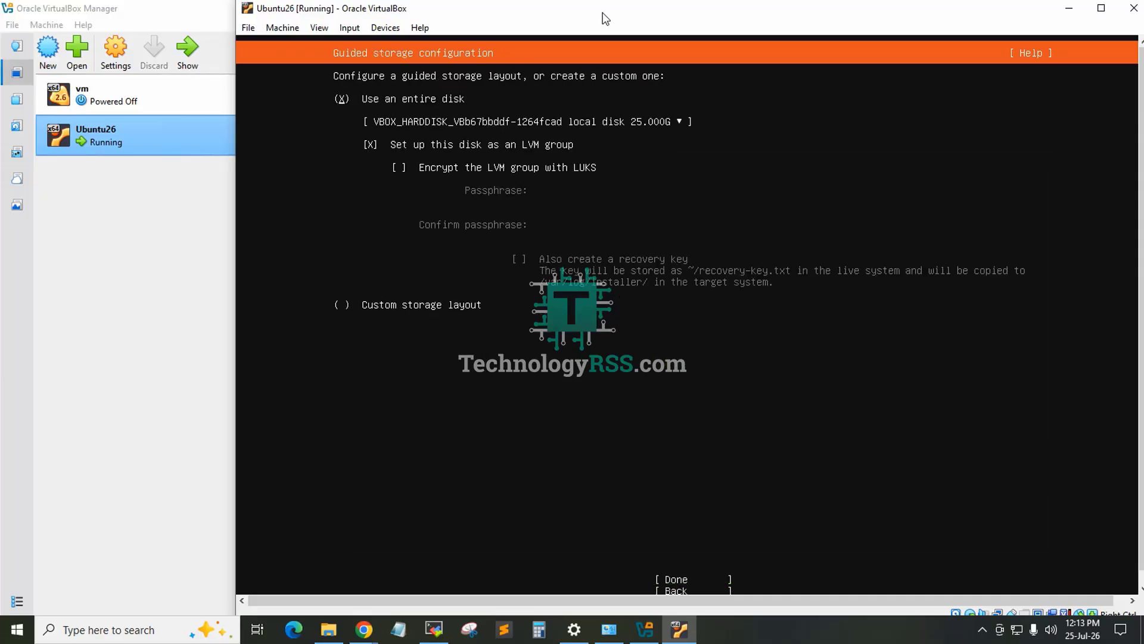
Step: Use the entire 25 GB disk as an LVM group without encryption and confirm the destructive action to begin installing
{"action": "key", "text": "Down"}
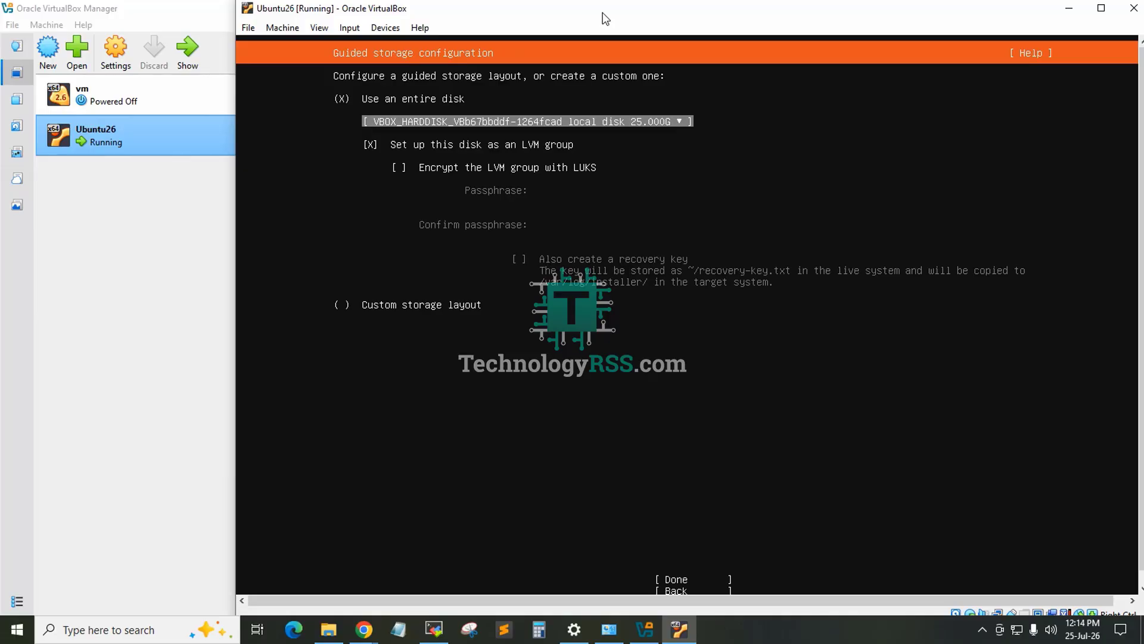
{"action": "key", "text": "Down"}
{"action": "key", "text": "Tab"}
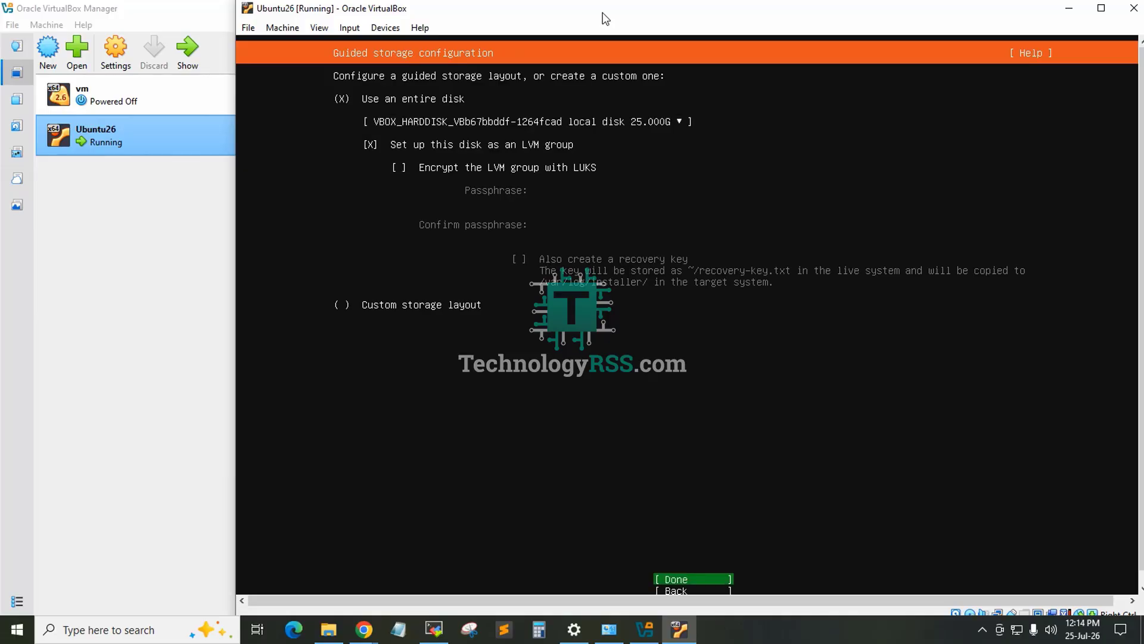
{"action": "key", "text": "Return"}
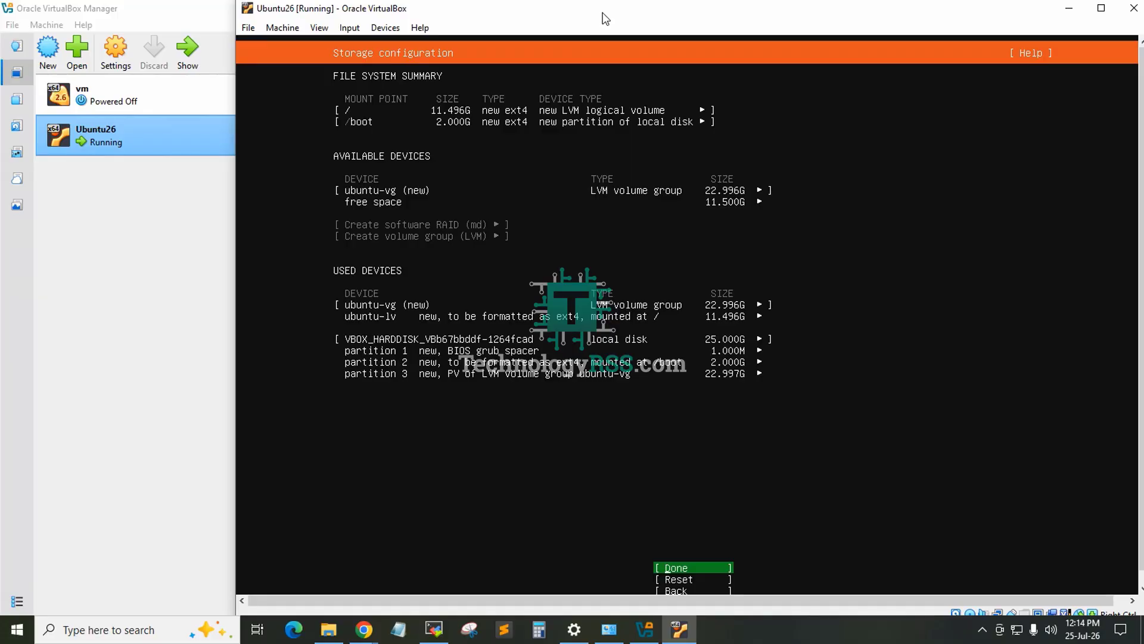
{"action": "key", "text": "Return"}
{"action": "key", "text": "Down"}
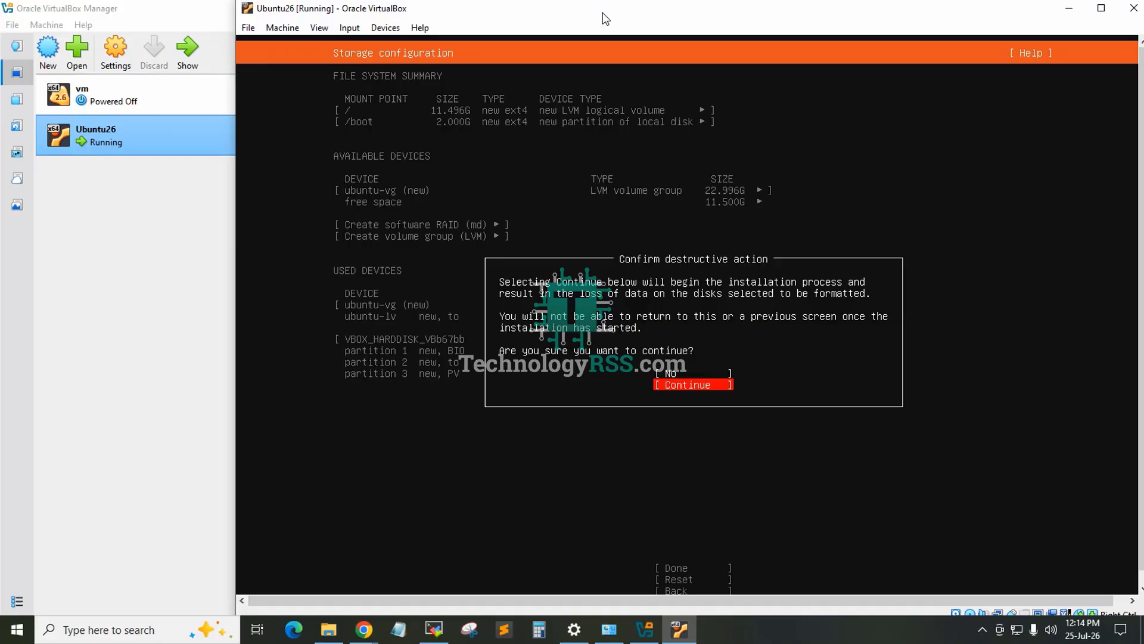
{"action": "key", "text": "Return"}
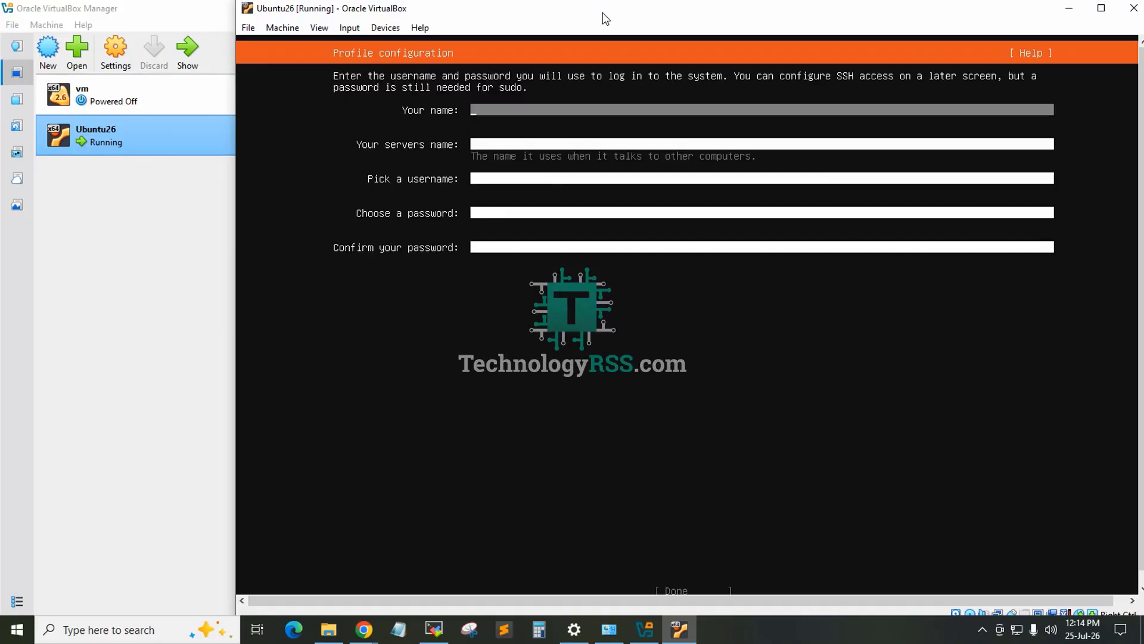
Step: Fill in the profile with tech as the name, ubn26 as the server name and tech as the username
{"action": "type", "text": "tech"}
{"action": "key", "text": "Tab"}
{"action": "type", "text": "ubn26"}
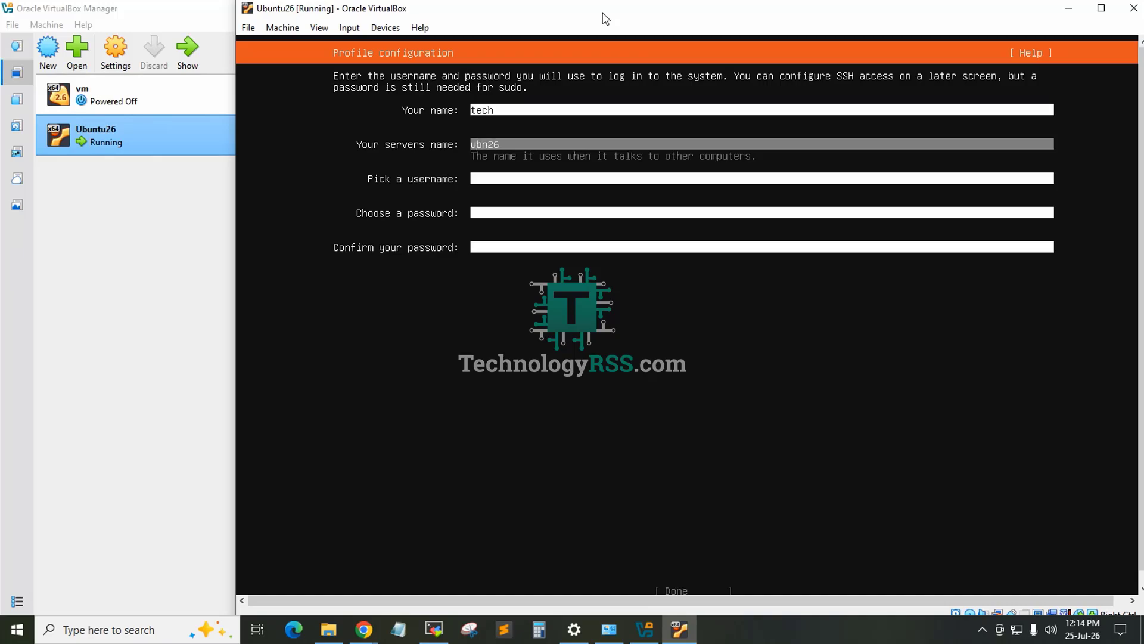
{"action": "key", "text": "Tab"}
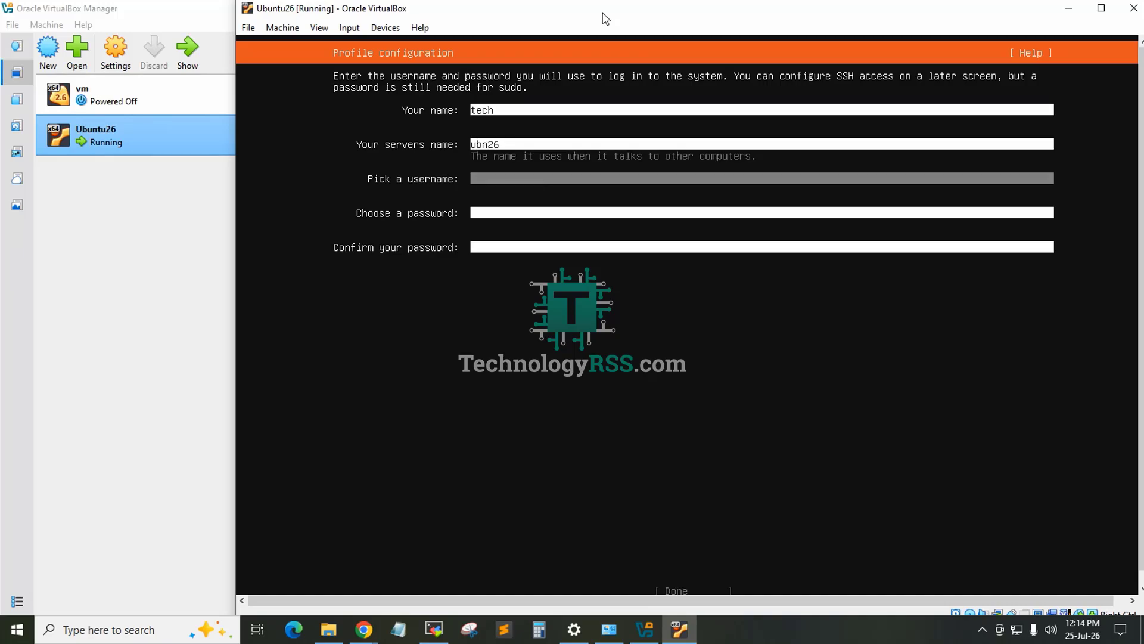
{"action": "type", "text": "ch"}
{"action": "key", "text": "Tab"}
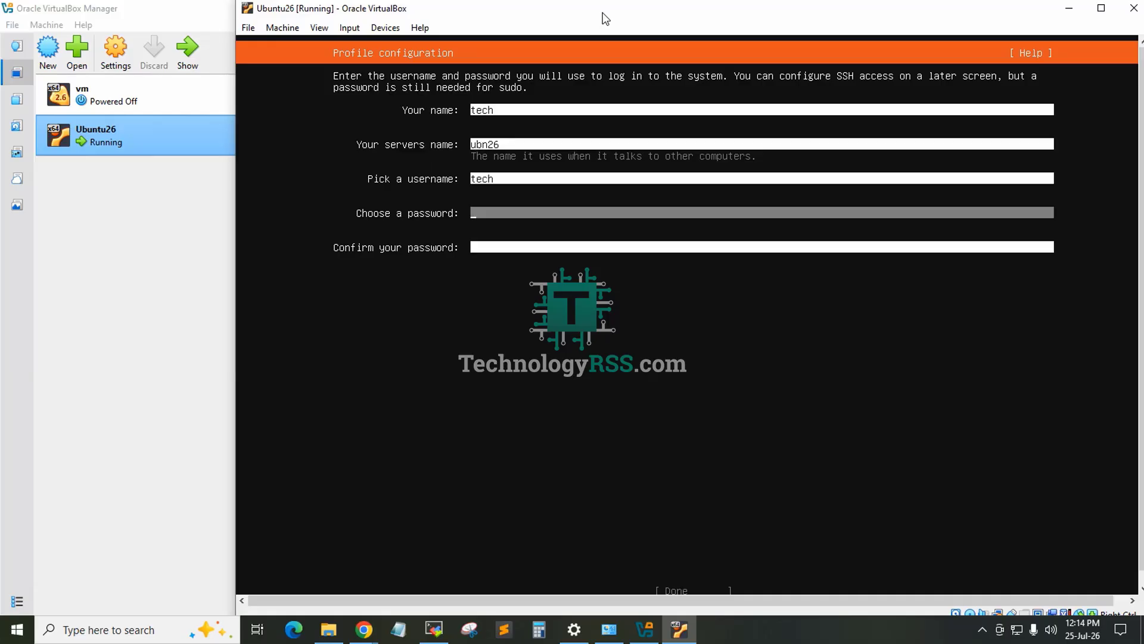
Step: Enter the account password, repeat it for confirmation and submit the profile configuration
{"action": "type", "text": "***"}
{"action": "key", "text": "Tab"}
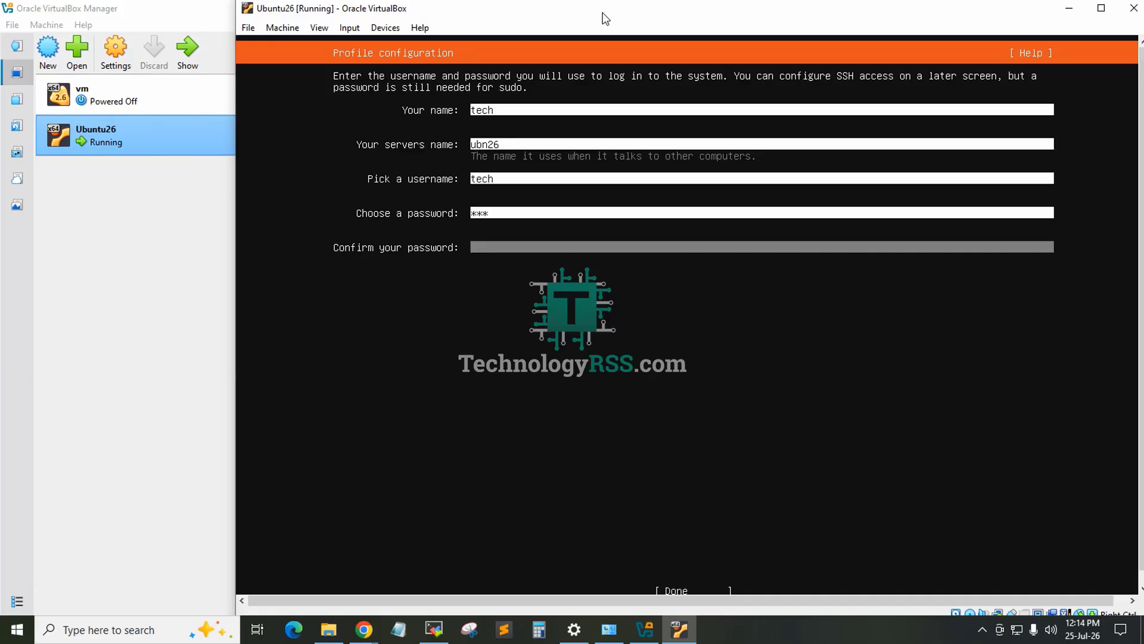
{"action": "type", "text": "***"}
{"action": "key", "text": "Tab"}
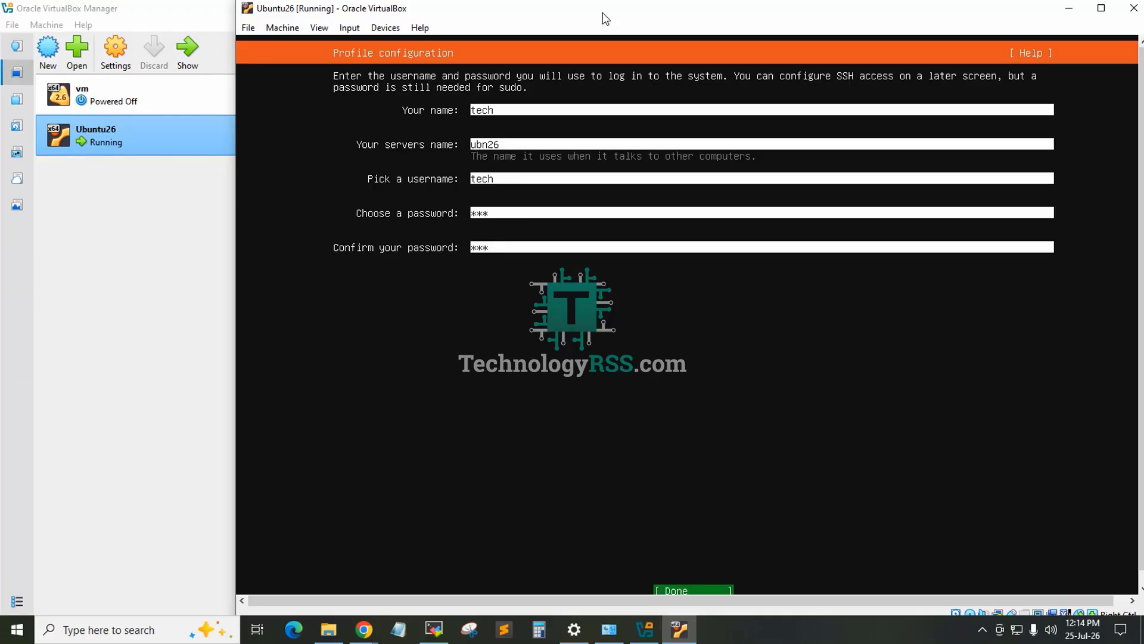
{"action": "key", "text": "Return"}
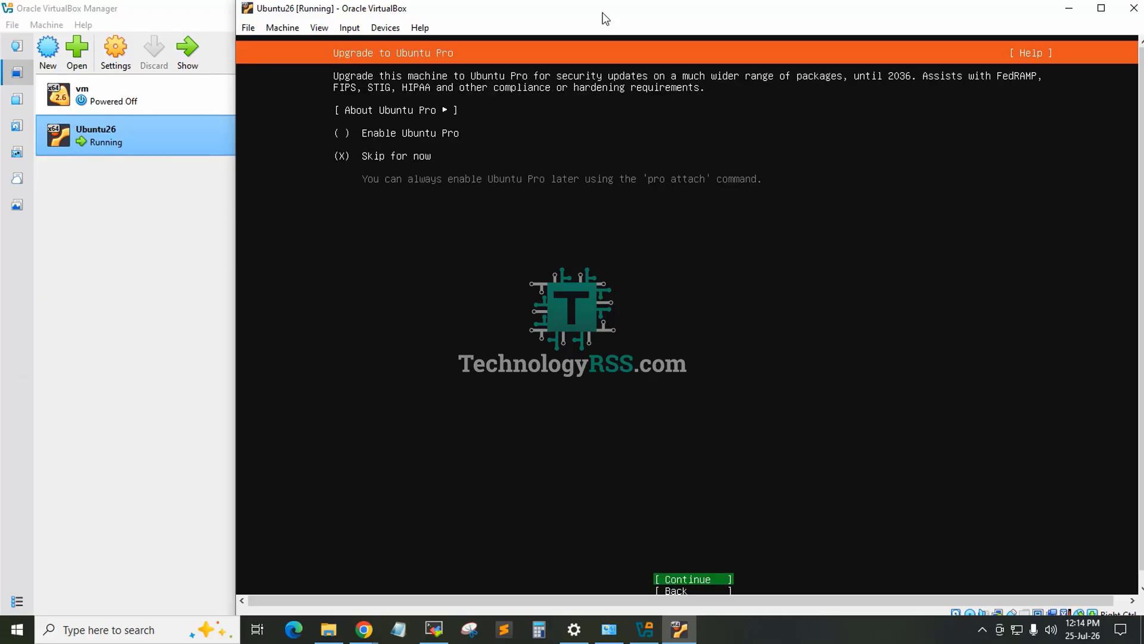
Step: Skip Ubuntu Pro, enable installation of the OpenSSH server and continue without selecting any featured snaps
{"action": "key", "text": "Return"}
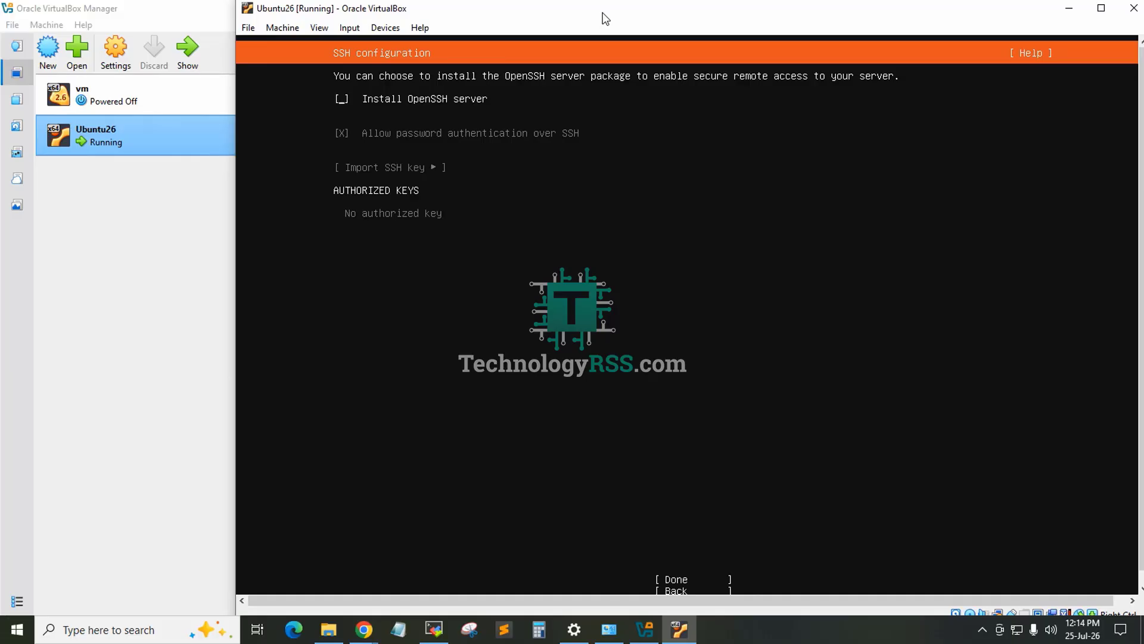
{"action": "key", "text": "space"}
{"action": "key", "text": "Tab"}
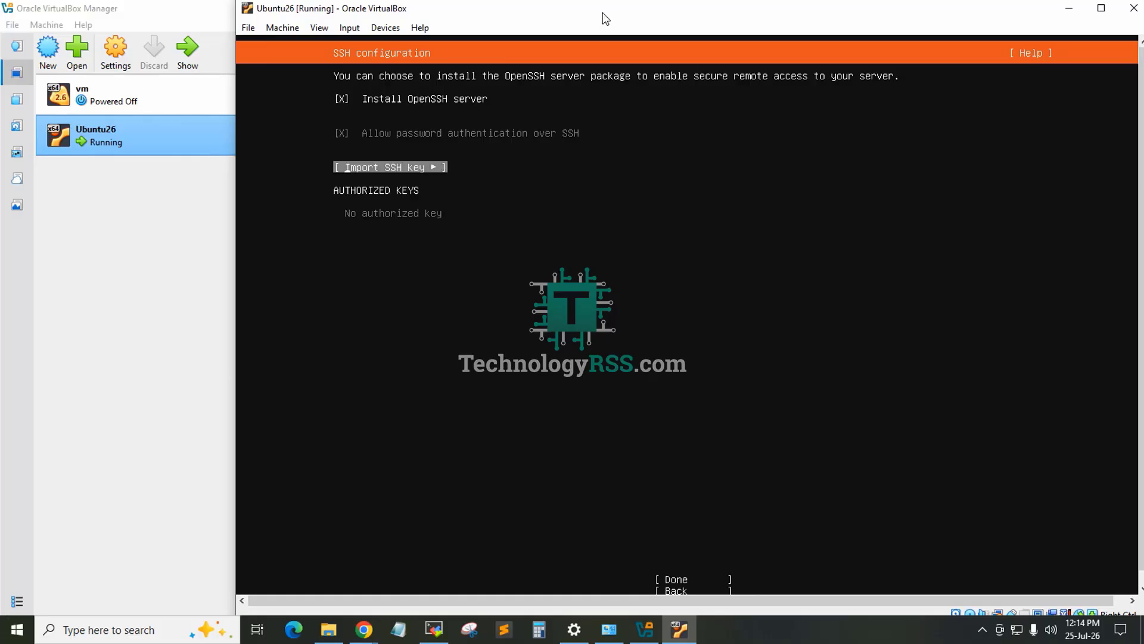
{"action": "key", "text": "Tab"}
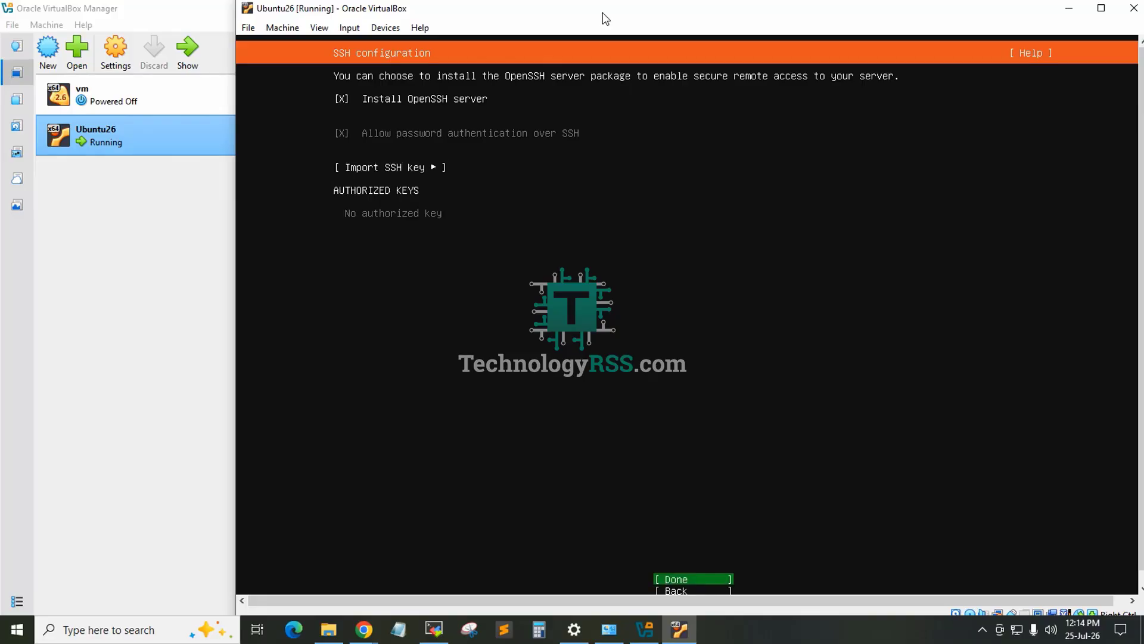
{"action": "key", "text": "Return"}
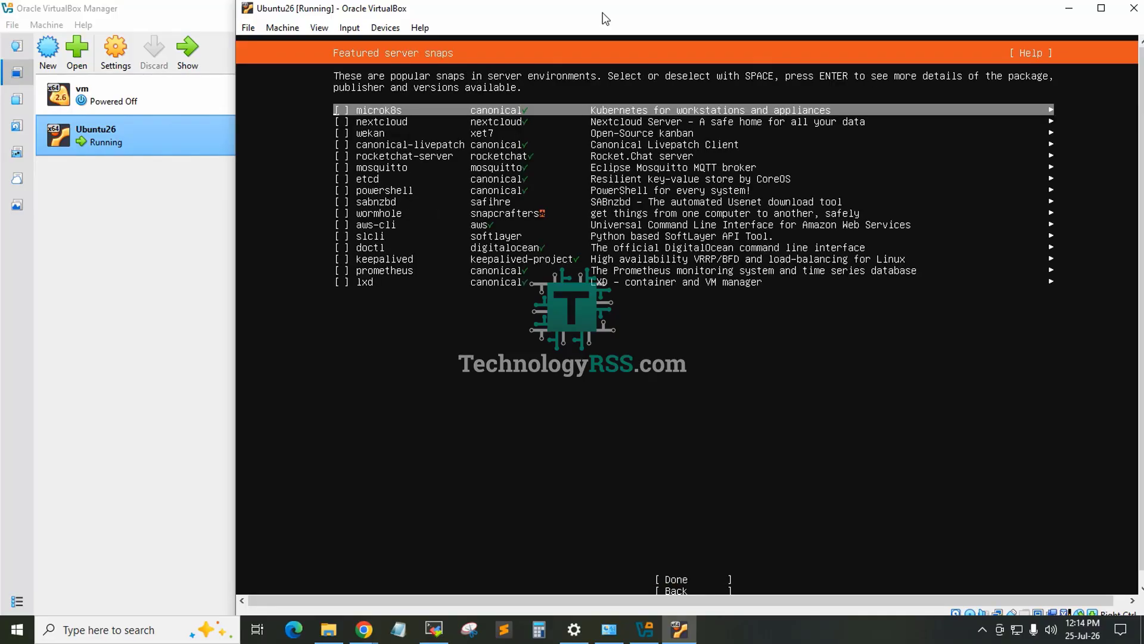
{"action": "key", "text": "Tab"}
{"action": "key", "text": "Return"}
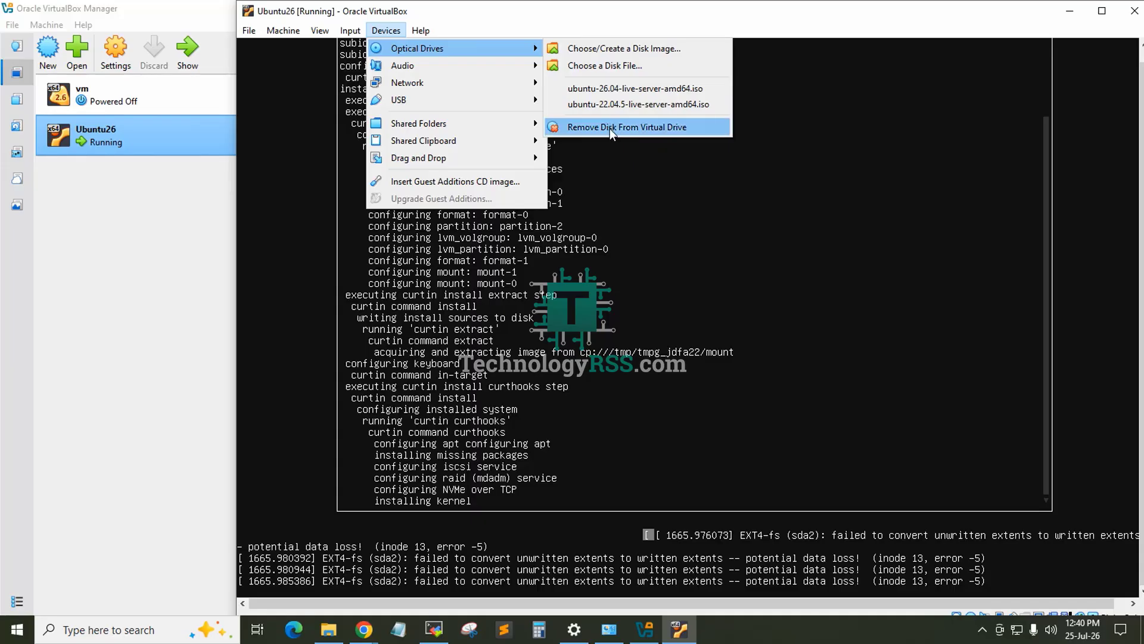
Step: Remove the installation disc from the virtual optical drive and shut down the Ubuntu26 machine
{"action": "left_click", "coordinate": [611, 128]}
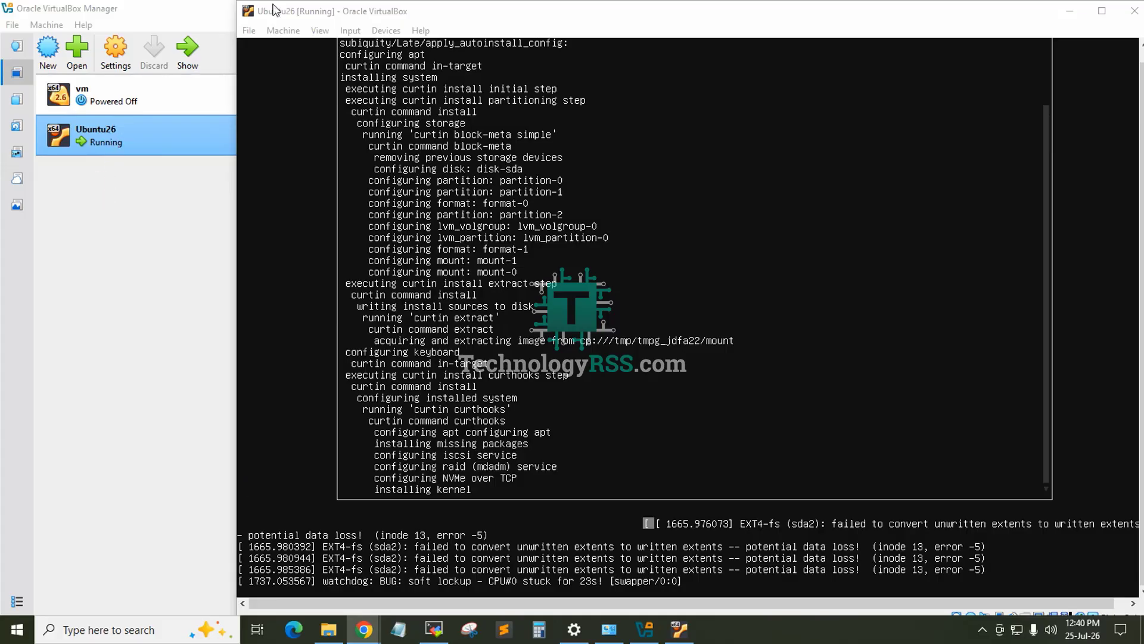
{"action": "left_click", "coordinate": [385, 31]}
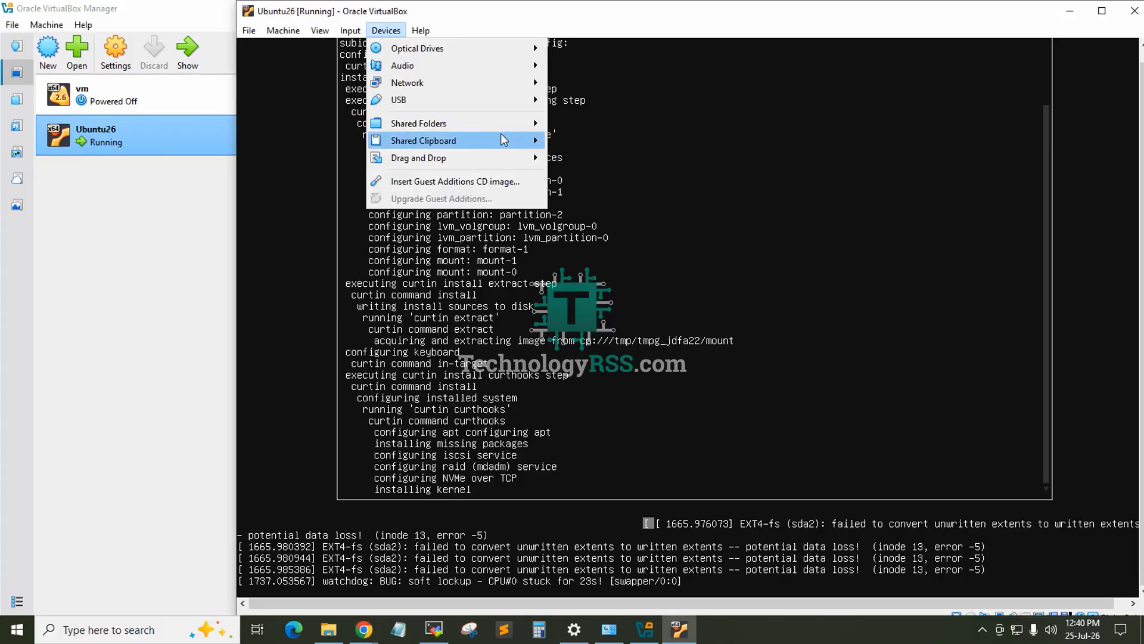
{"action": "mouse_move", "coordinate": [283, 30]}
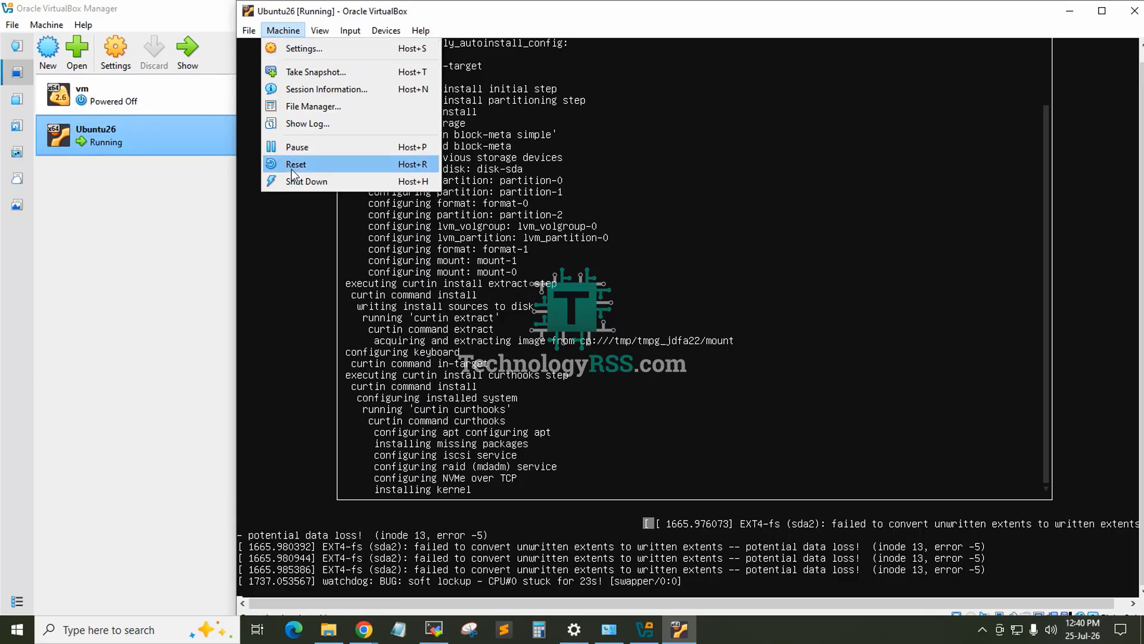
{"action": "left_click", "coordinate": [334, 182]}
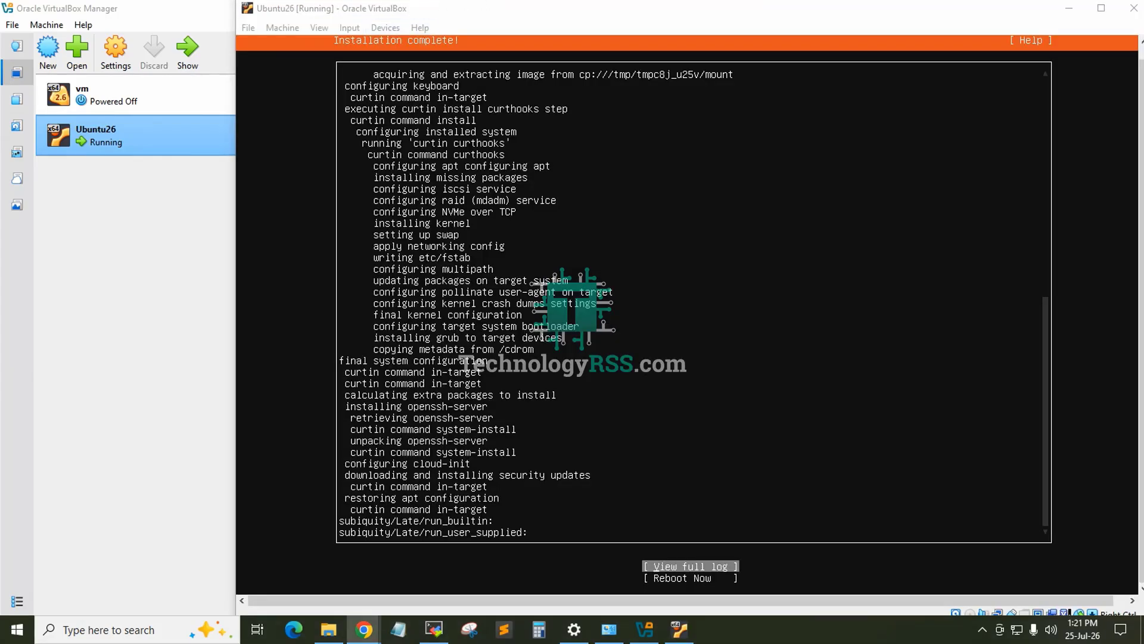
Step: Check the optical drive for an inserted disc and reboot from the completed installation
{"action": "left_click", "coordinate": [385, 28]}
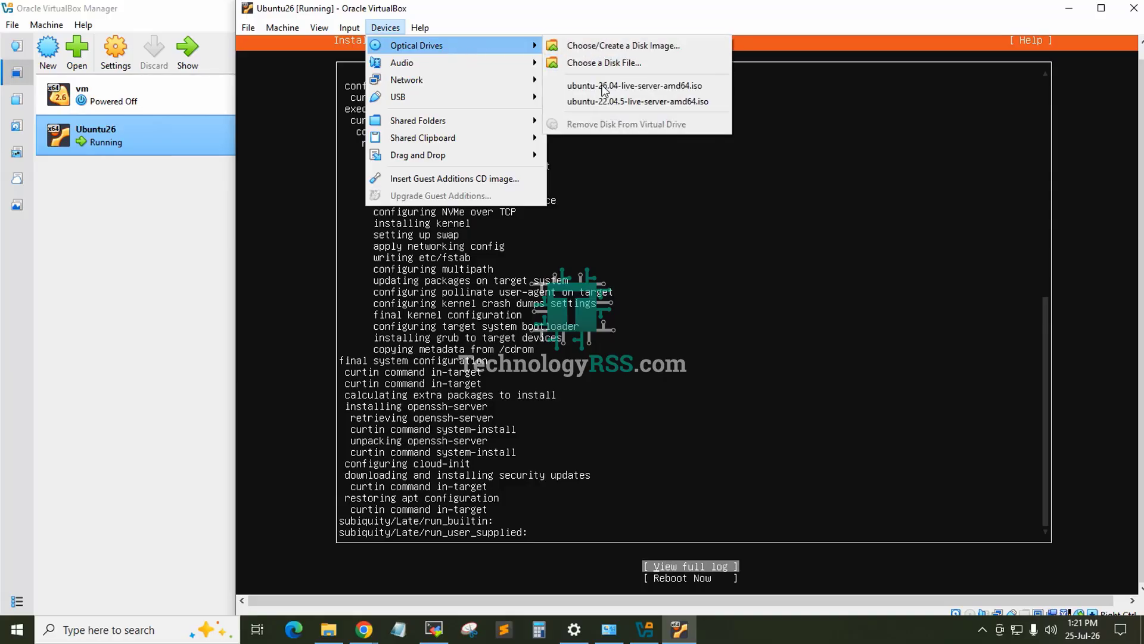
{"action": "mouse_move", "coordinate": [258, 30]}
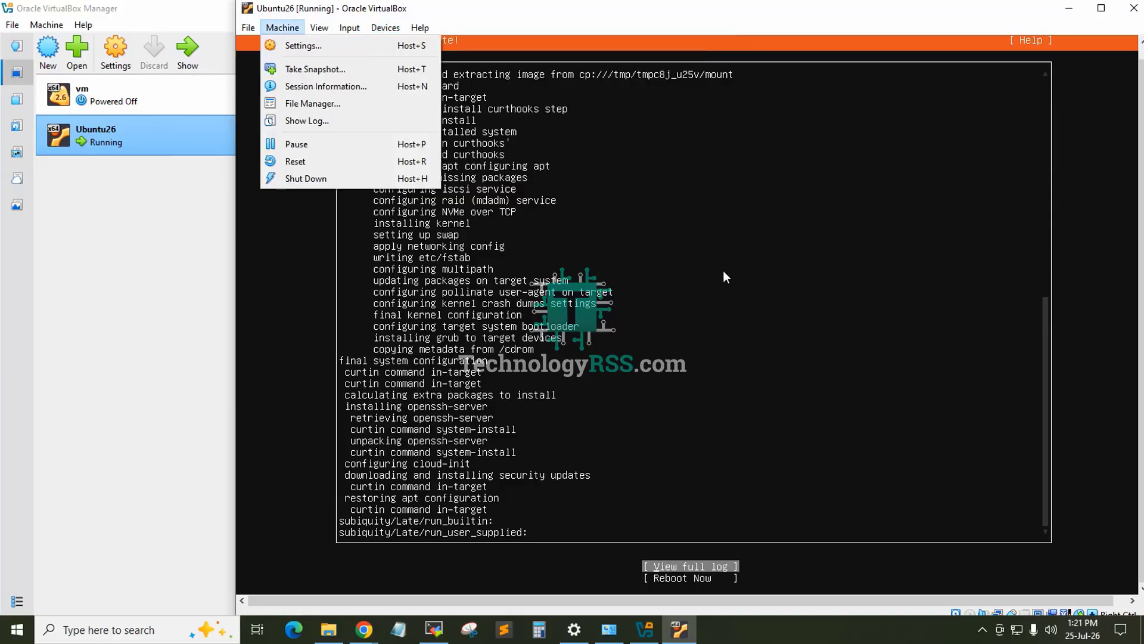
{"action": "key", "text": "Down"}
{"action": "key", "text": "Escape"}
{"action": "key", "text": "Down"}
{"action": "key", "text": "Return"}
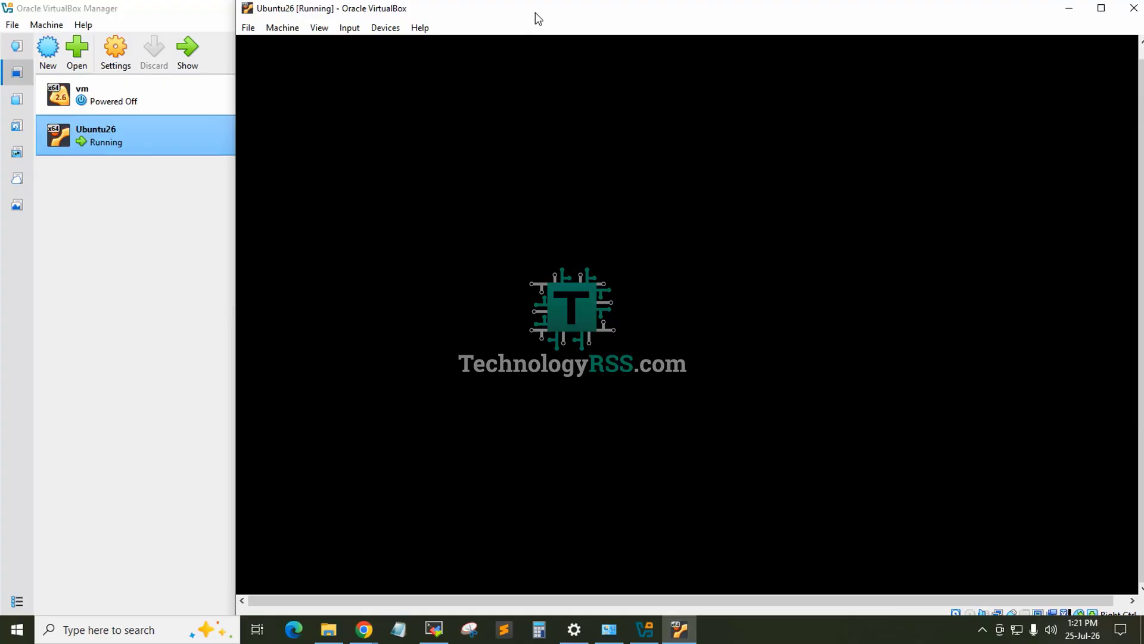
Step: Move the Ubuntu26 window slightly and reset the virtual machine to boot the installed system
{"action": "left_click_drag", "start_coordinate": [535, 13], "coordinate": [522, 16]}
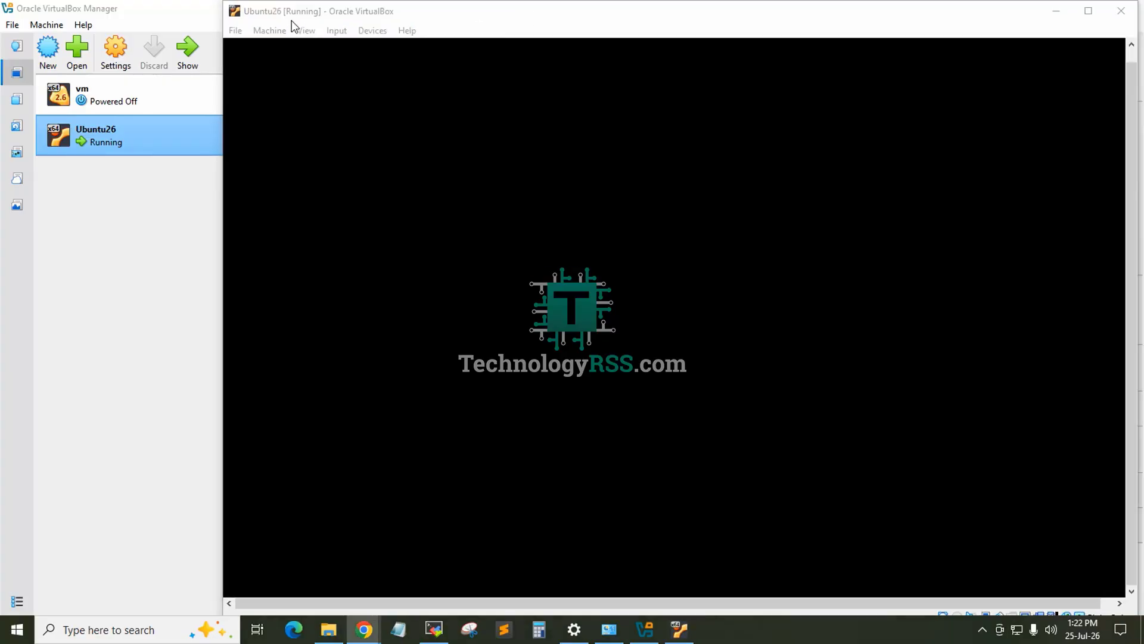
{"action": "left_click", "coordinate": [270, 31]}
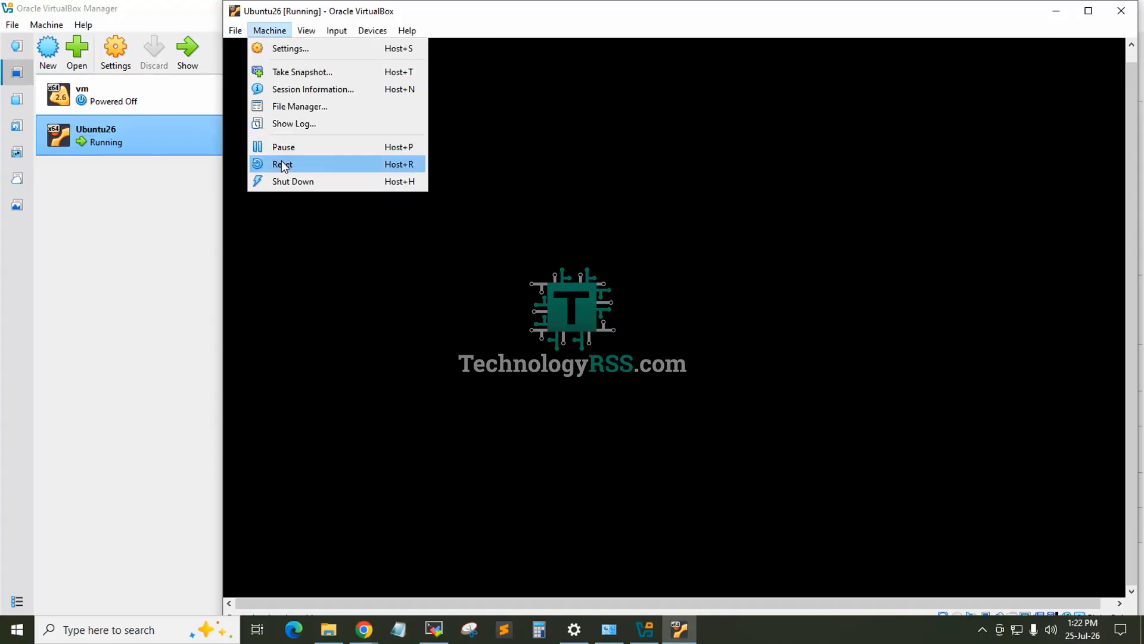
{"action": "left_click", "coordinate": [282, 163]}
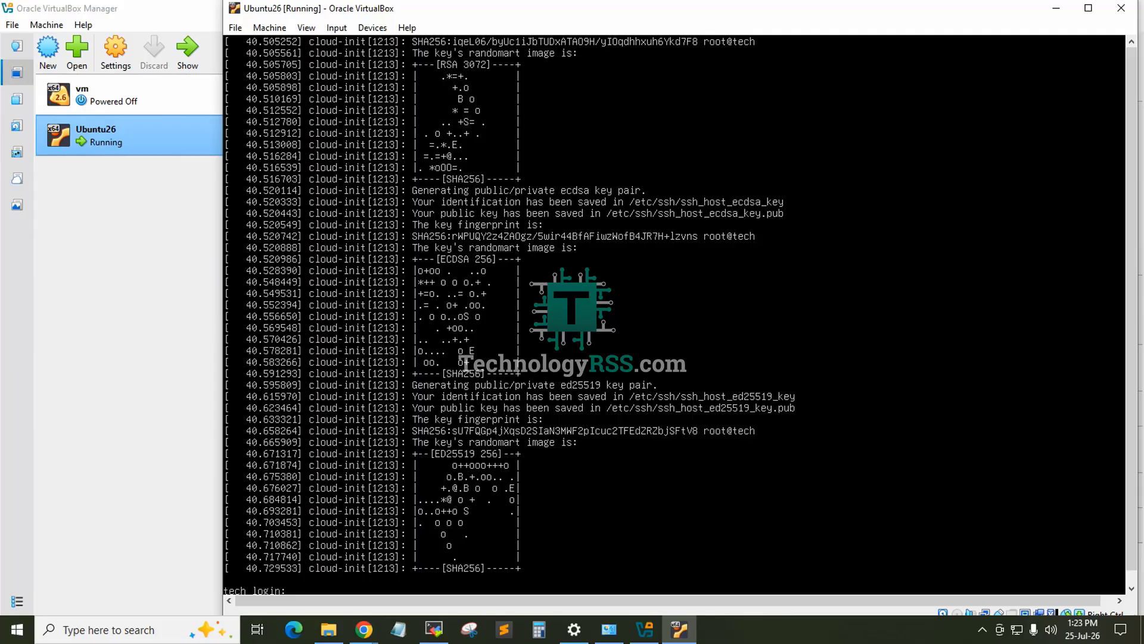
Step: Bring up the login prompt and log in as the user tech with the account password
{"action": "scroll", "coordinate": [1130, 132], "scroll_direction": "down", "scroll_amount": 1}
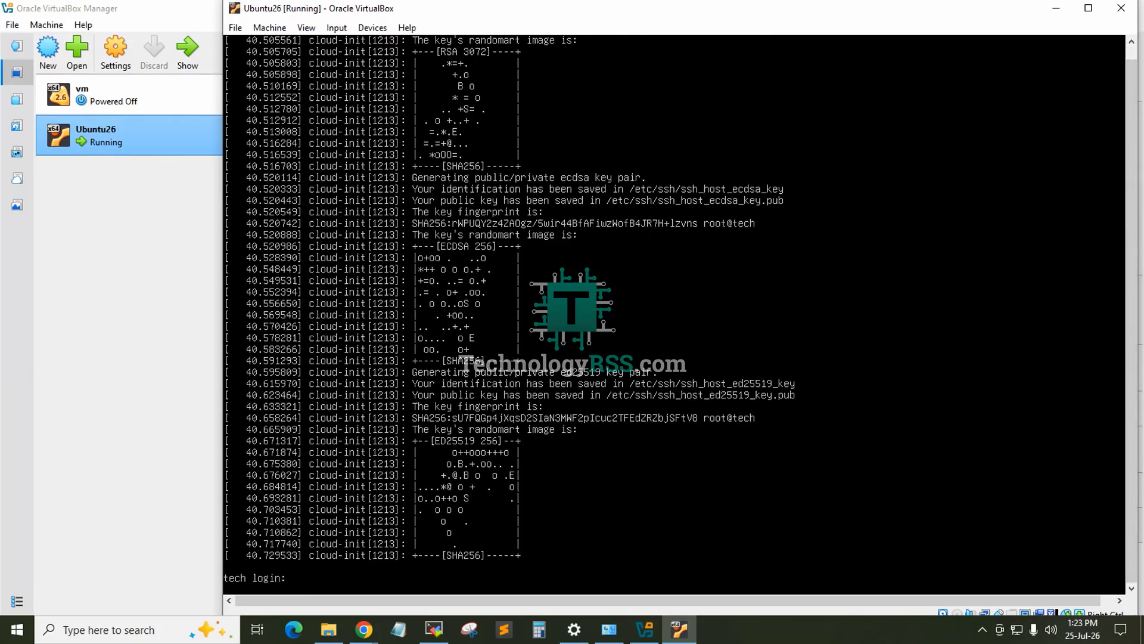
{"action": "key", "text": "Return"}
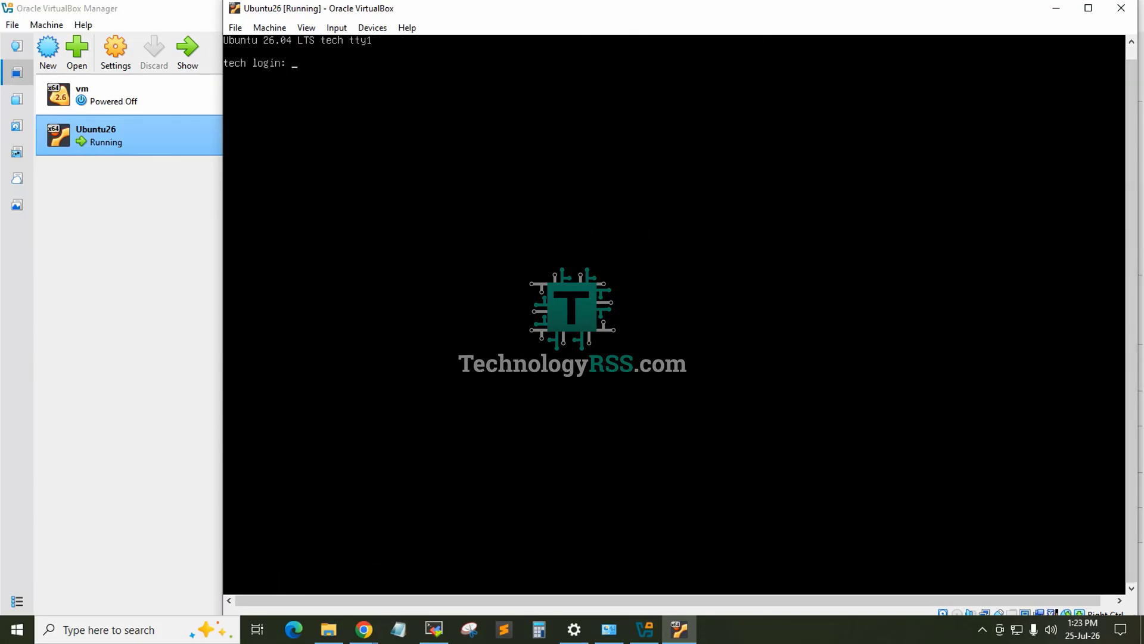
{"action": "type", "text": "tech"}
{"action": "key", "text": "Return"}
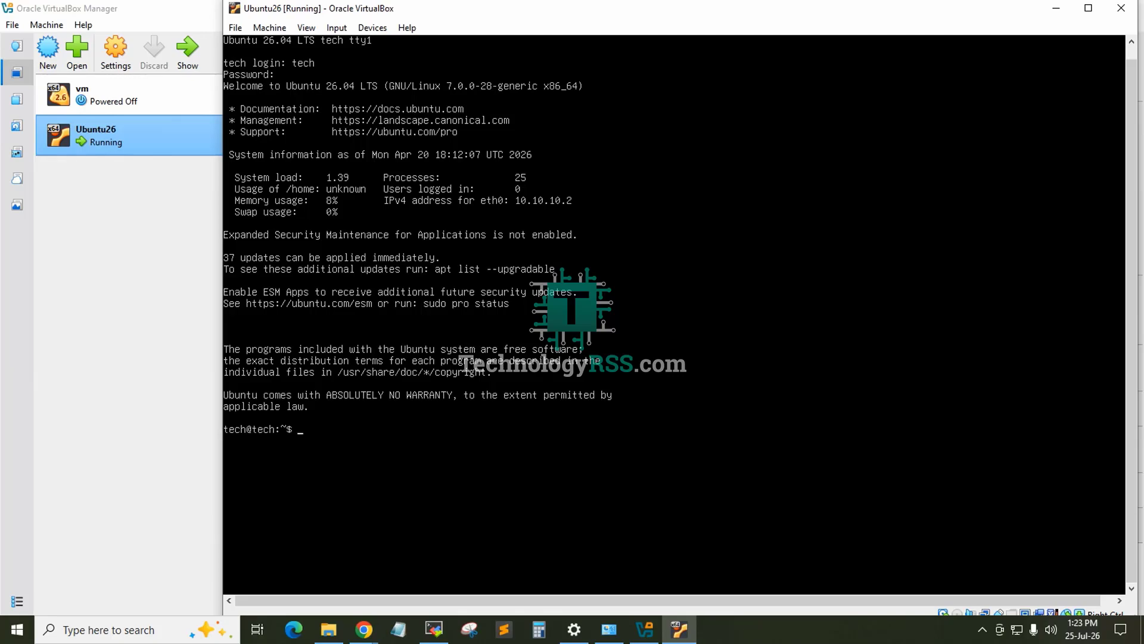
Step: Ping 8.8.8.8 to test the network connection and open a root shell with sudo su, entering the account password
{"action": "key", "text": "Return"}
{"action": "type", "text": "ping 8.8.8.8"}
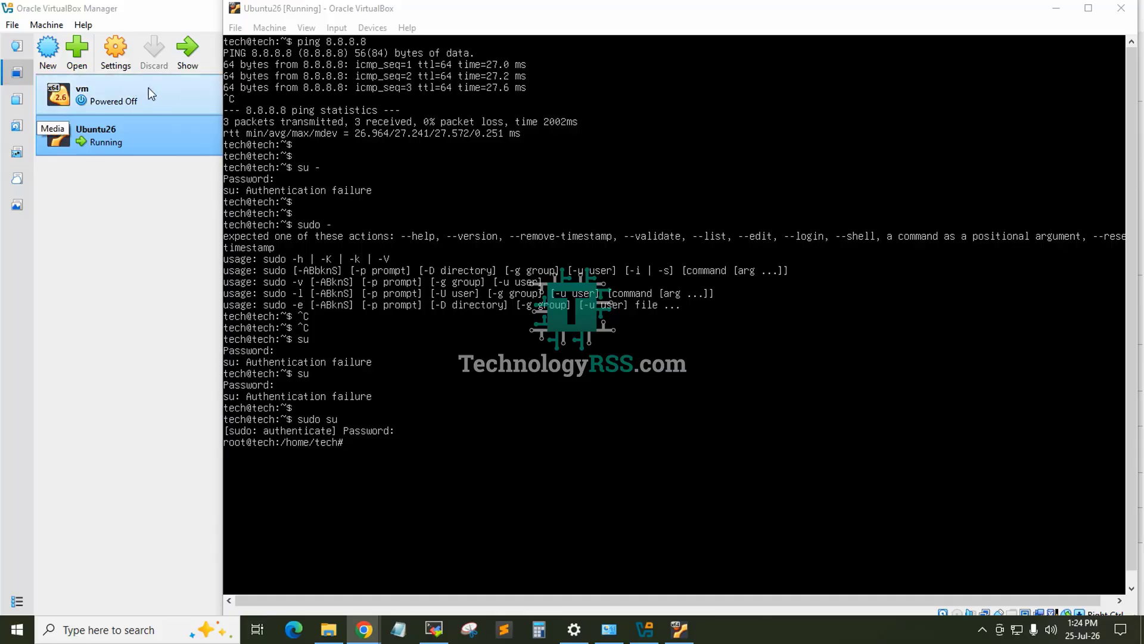
{"action": "left_click", "coordinate": [388, 13]}
{"action": "key", "text": "Return"}
{"action": "key", "text": "Return"}
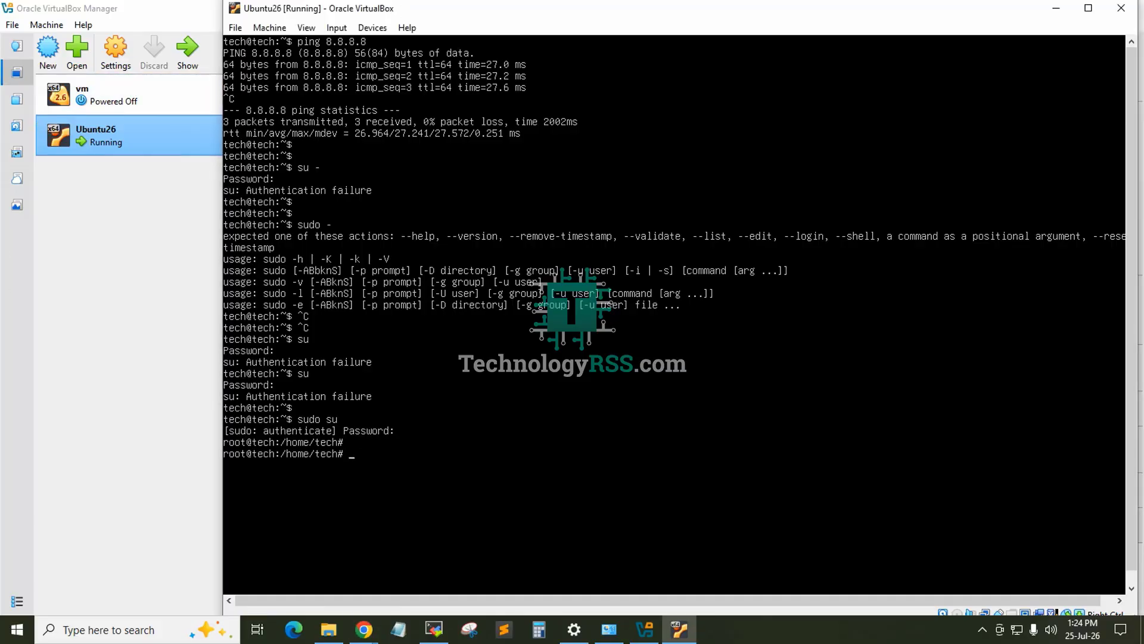
Step: Change to the root user's home directory with cd and clear the terminal screen
{"action": "type", "text": "cd"}
{"action": "key", "text": "Return"}
{"action": "key", "text": "Return"}
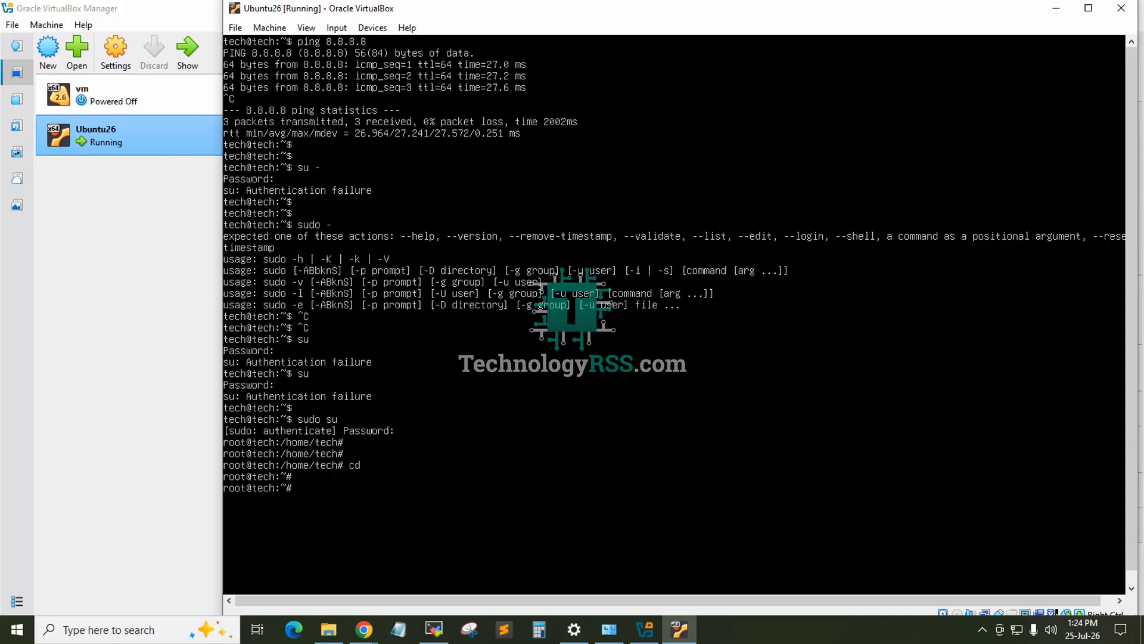
{"action": "key", "text": "ctrl+l"}
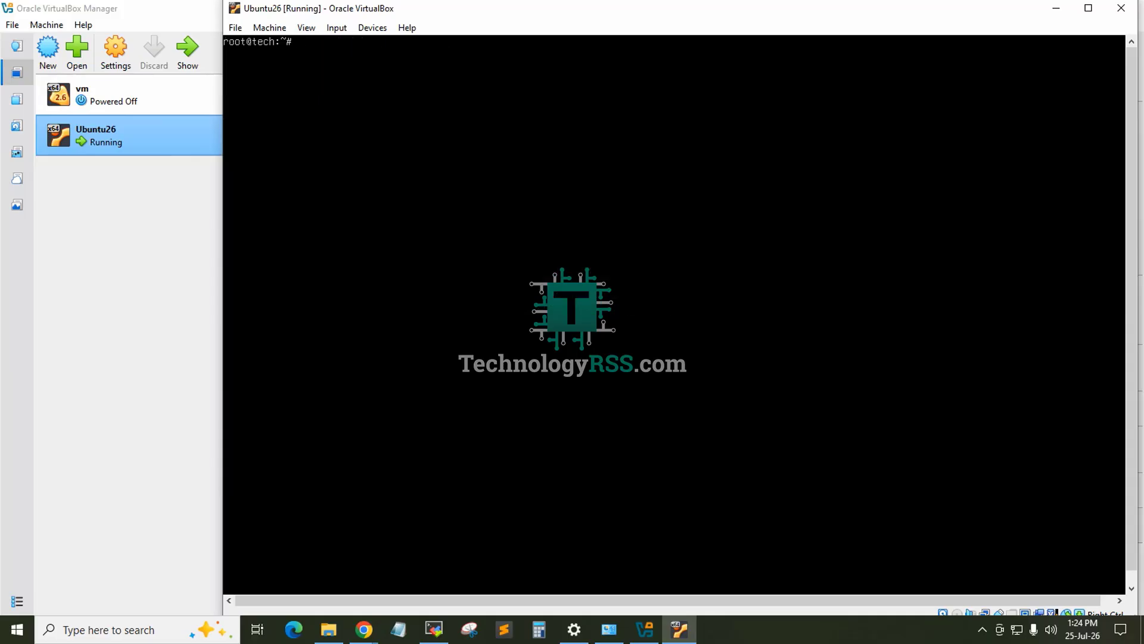
Step: Set a new root account password with passwd, entering and retyping the new password
{"action": "type", "text": "passwd"}
{"action": "key", "text": "Return"}
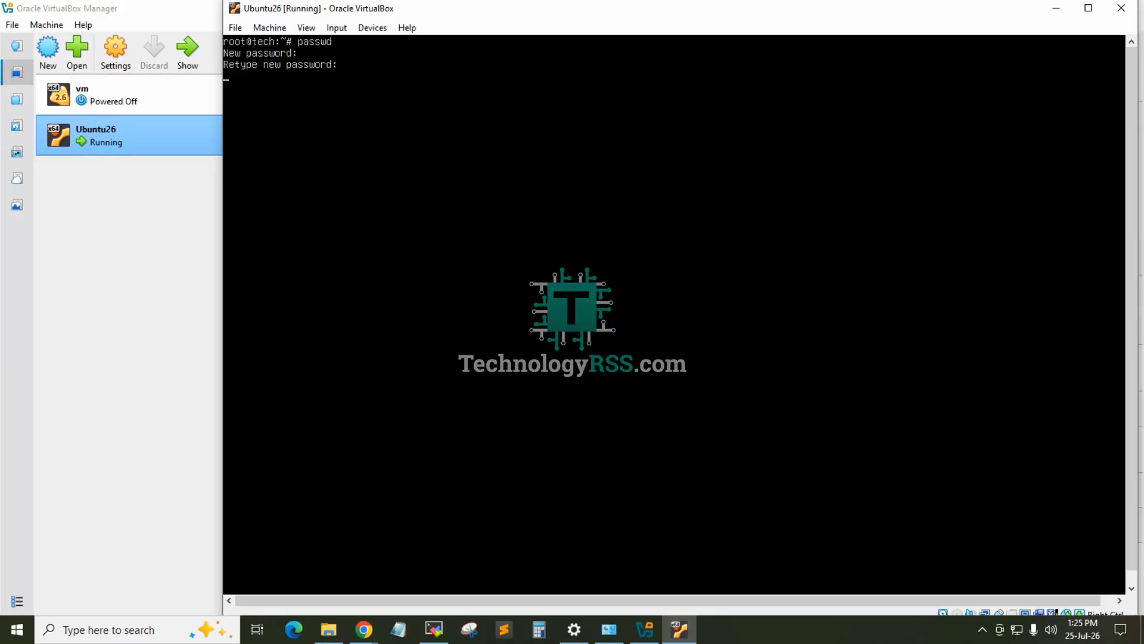
{"action": "key", "text": "Return"}
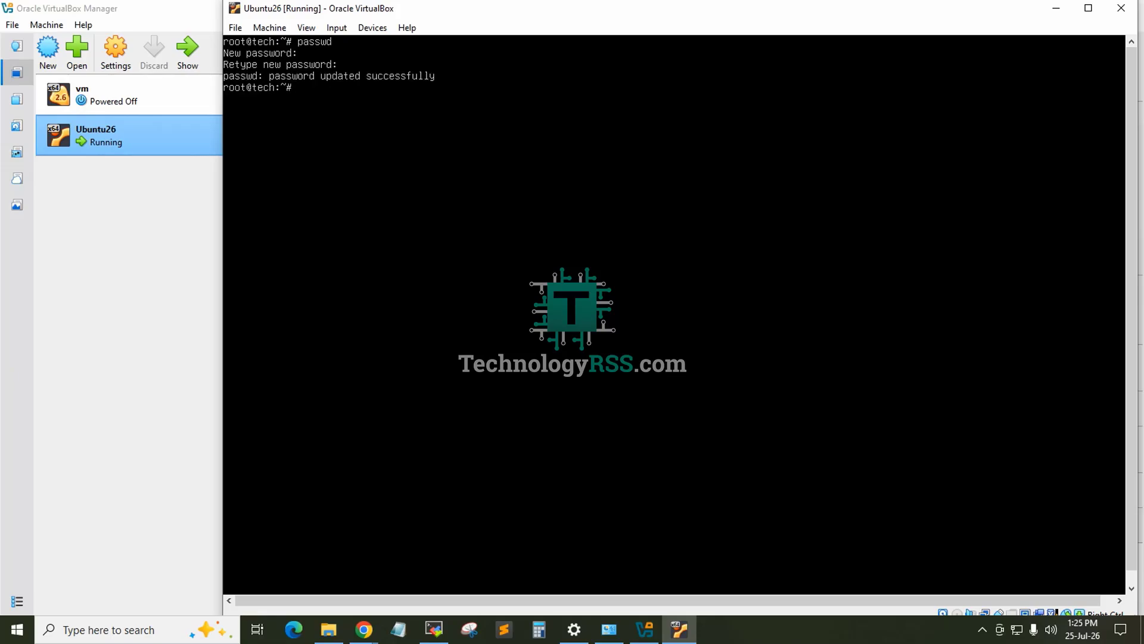
{"action": "key", "text": "Return"}
{"action": "key", "text": "Return"}
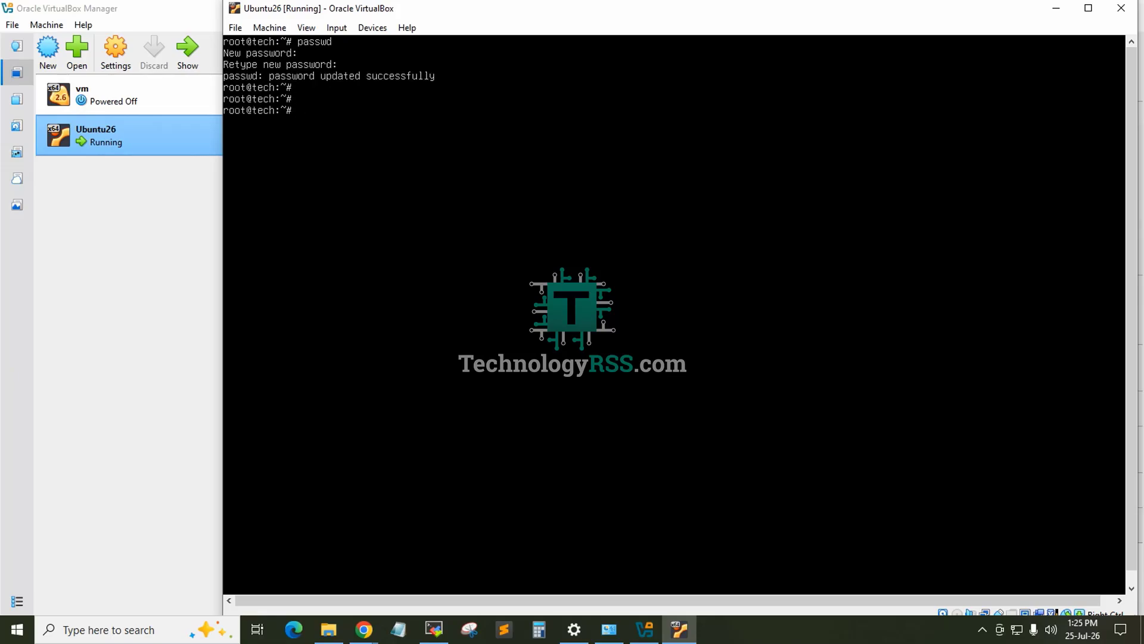
Step: List the virtual machine's network routes with ip r
{"action": "type", "text": "ip r"}
{"action": "key", "text": "Return"}
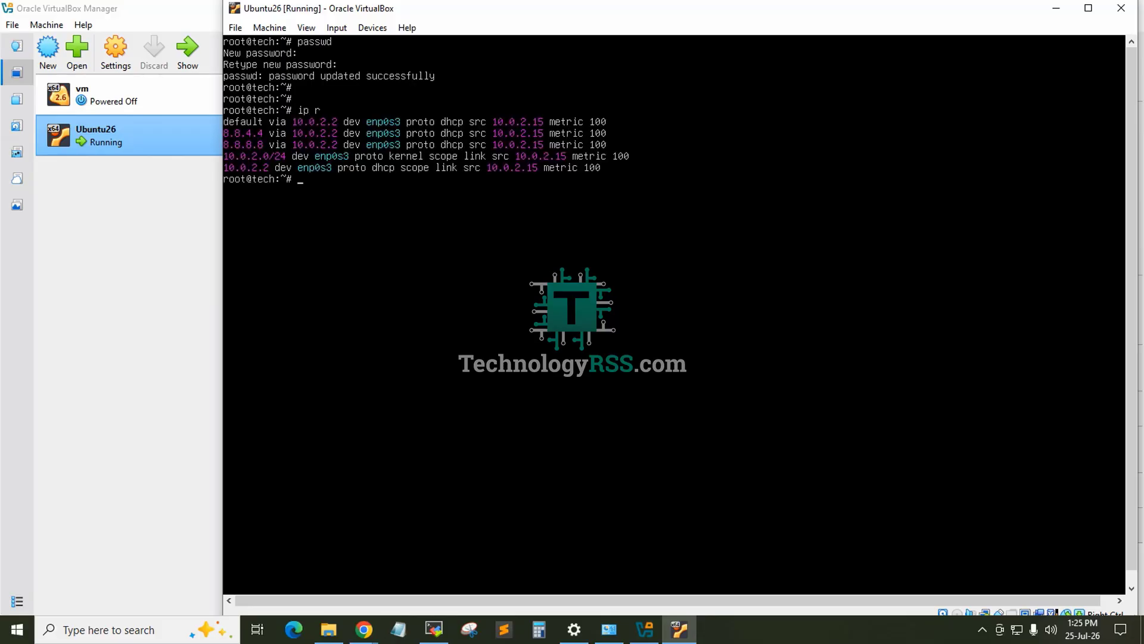